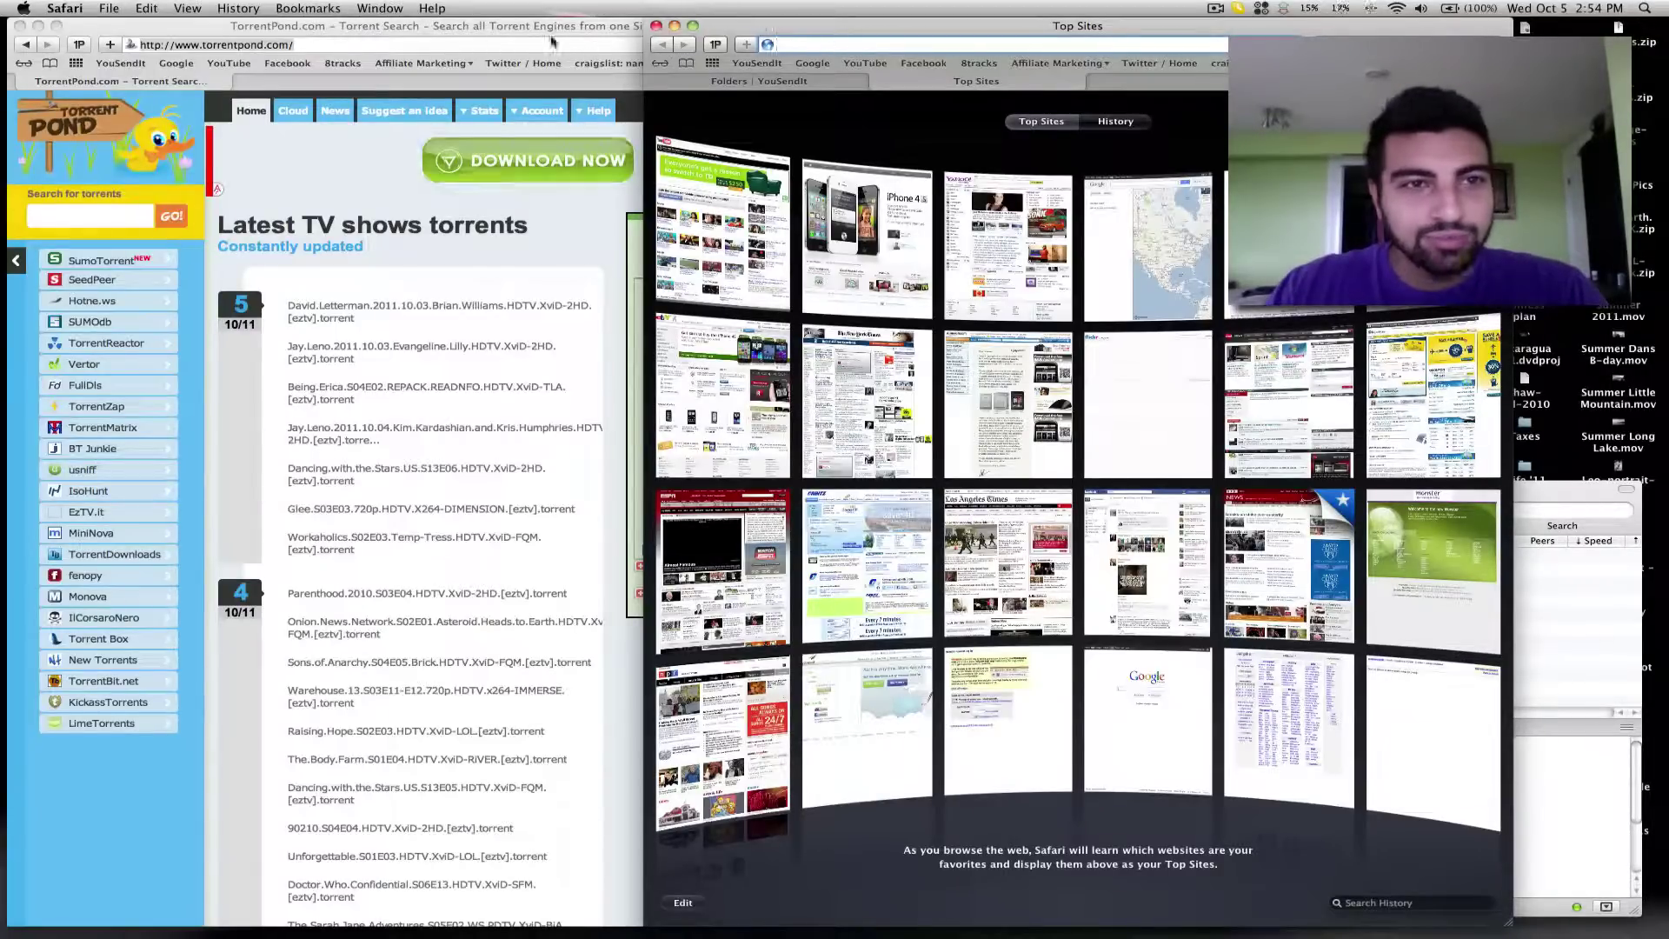
- Bring TorrentPond to the front and close the PartyPoker pop-up
left_click(393, 29)
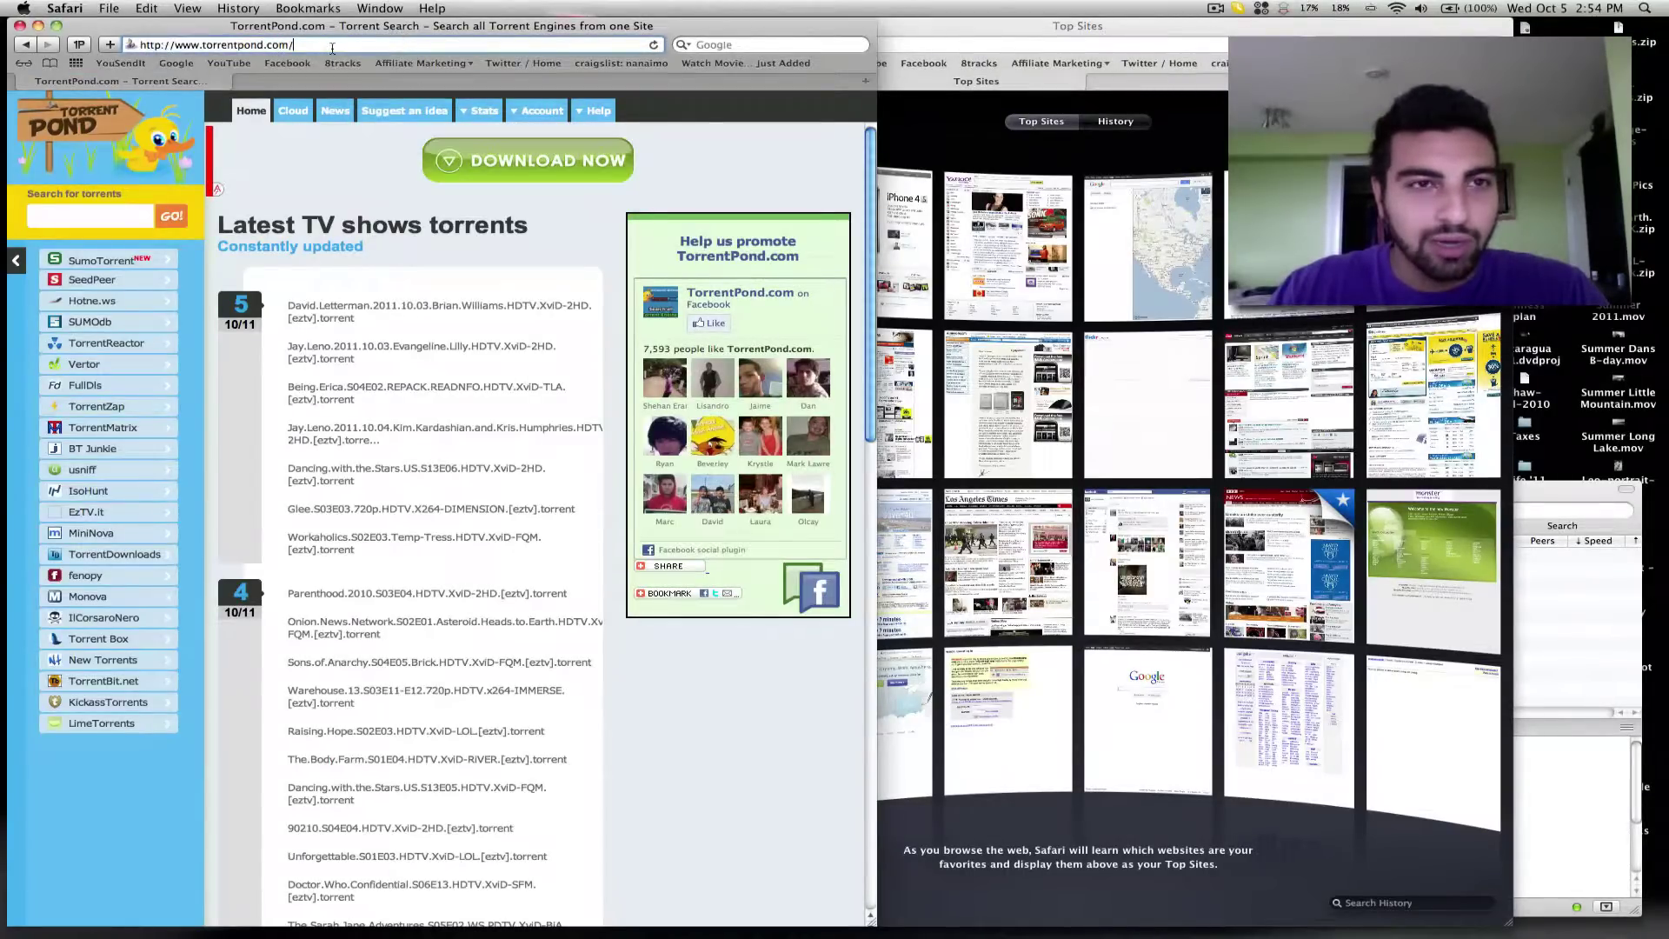
left_click(91, 219)
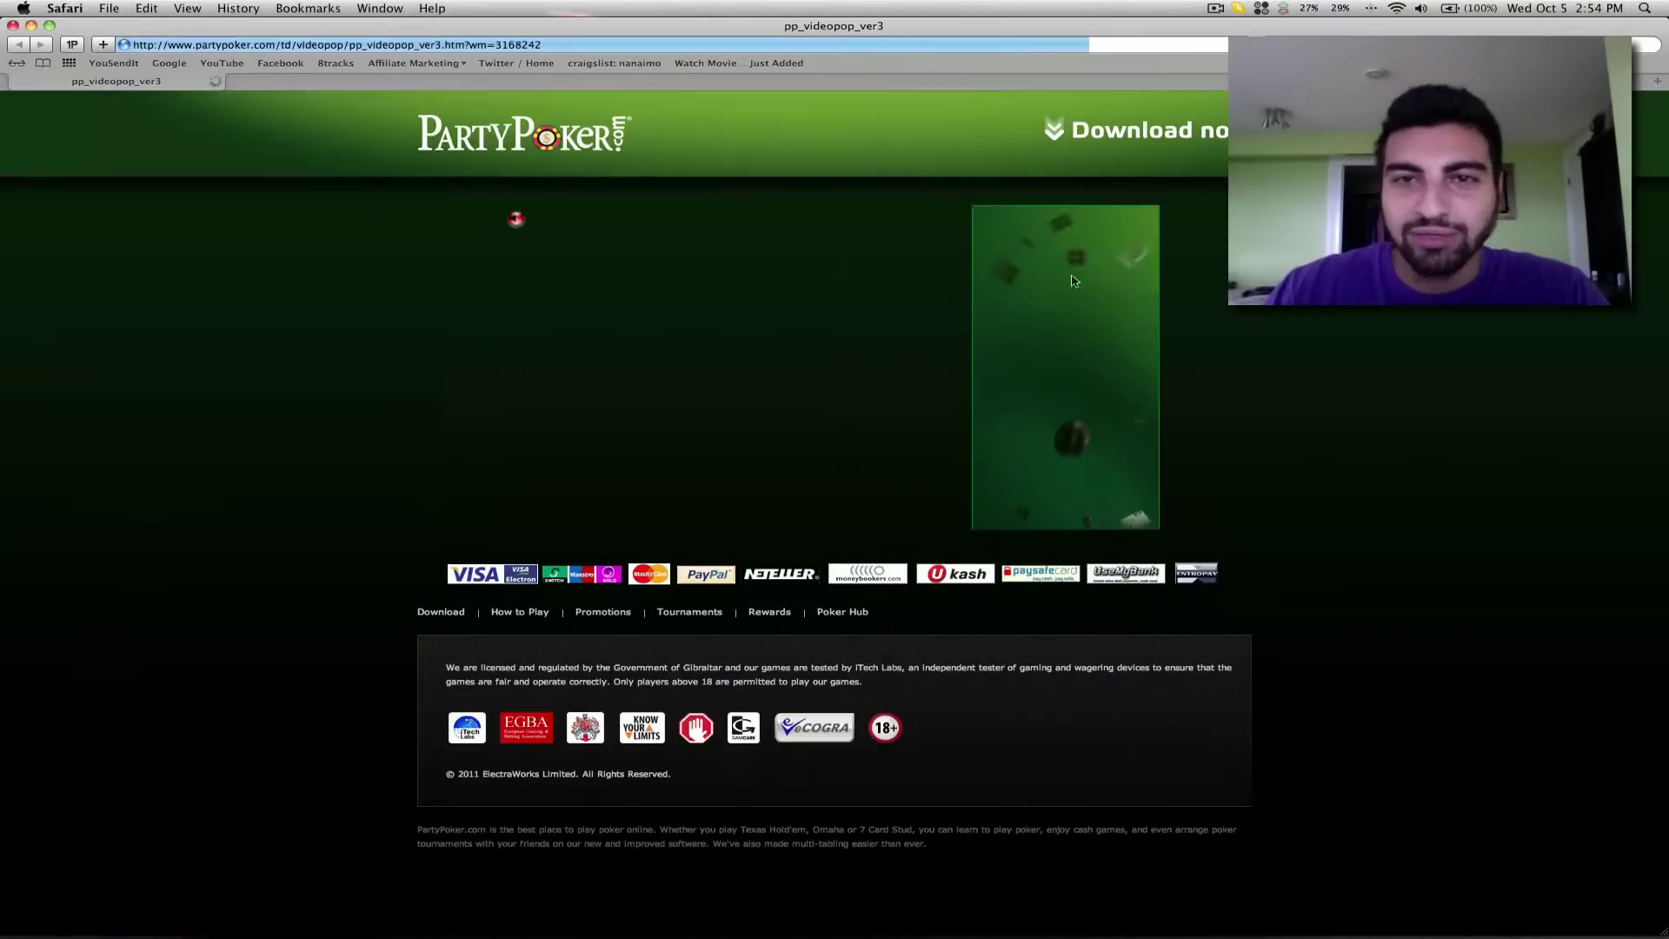
left_click(13, 26)
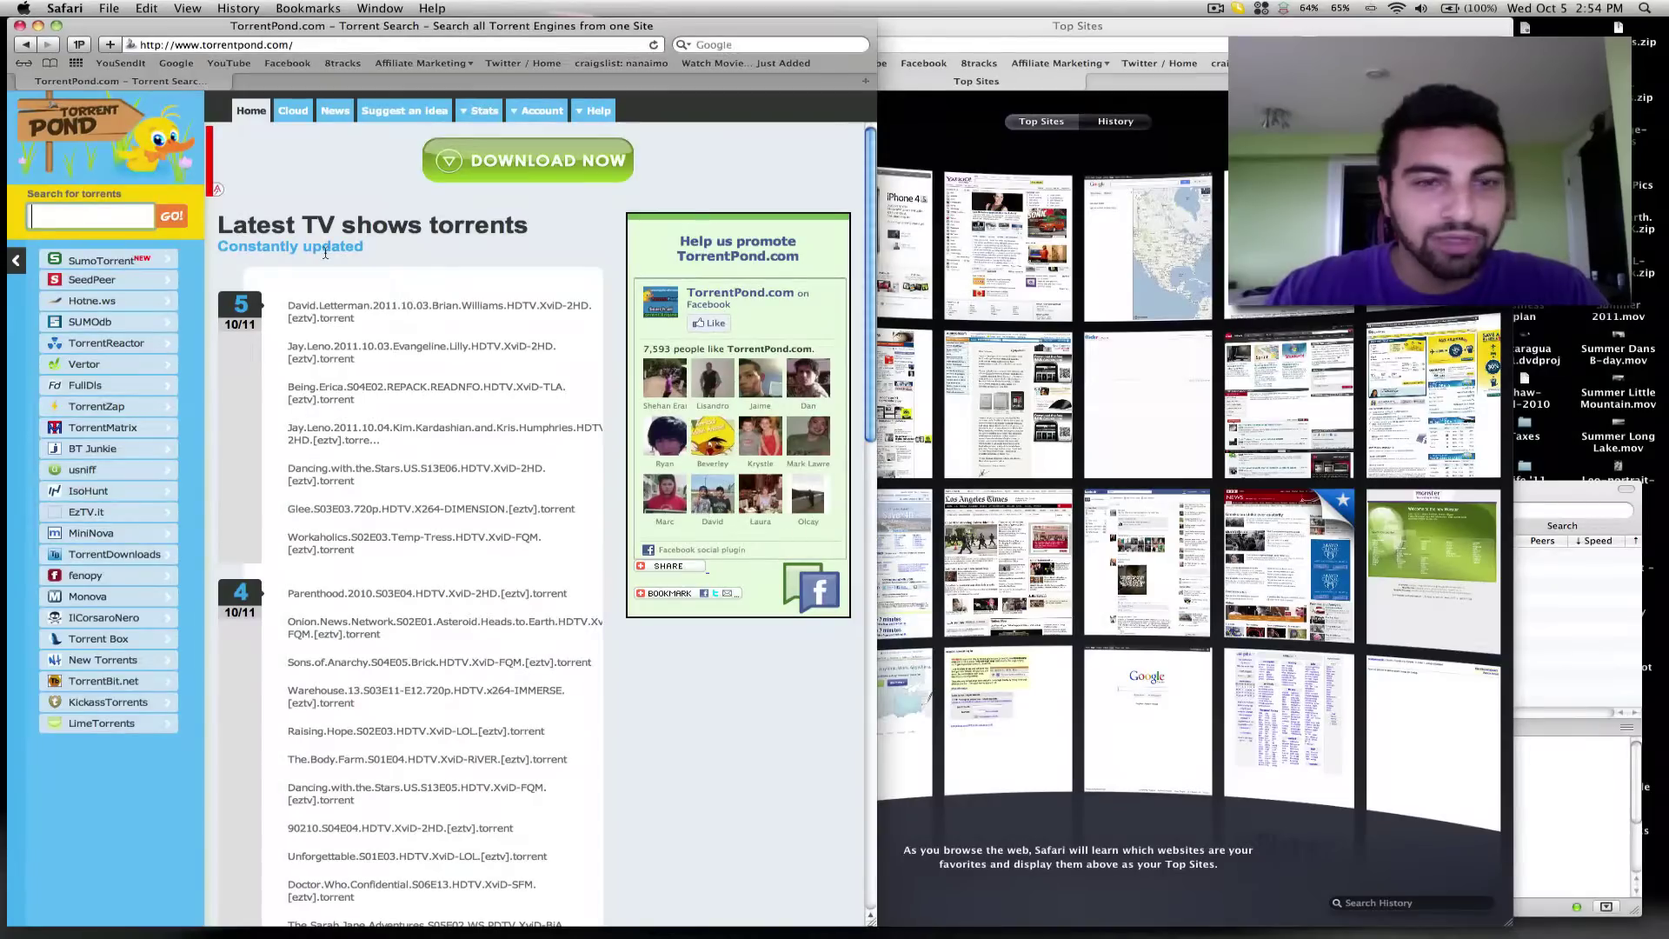
- Type "transformers" into the torrent search box, correcting a typo
left_click(79, 219)
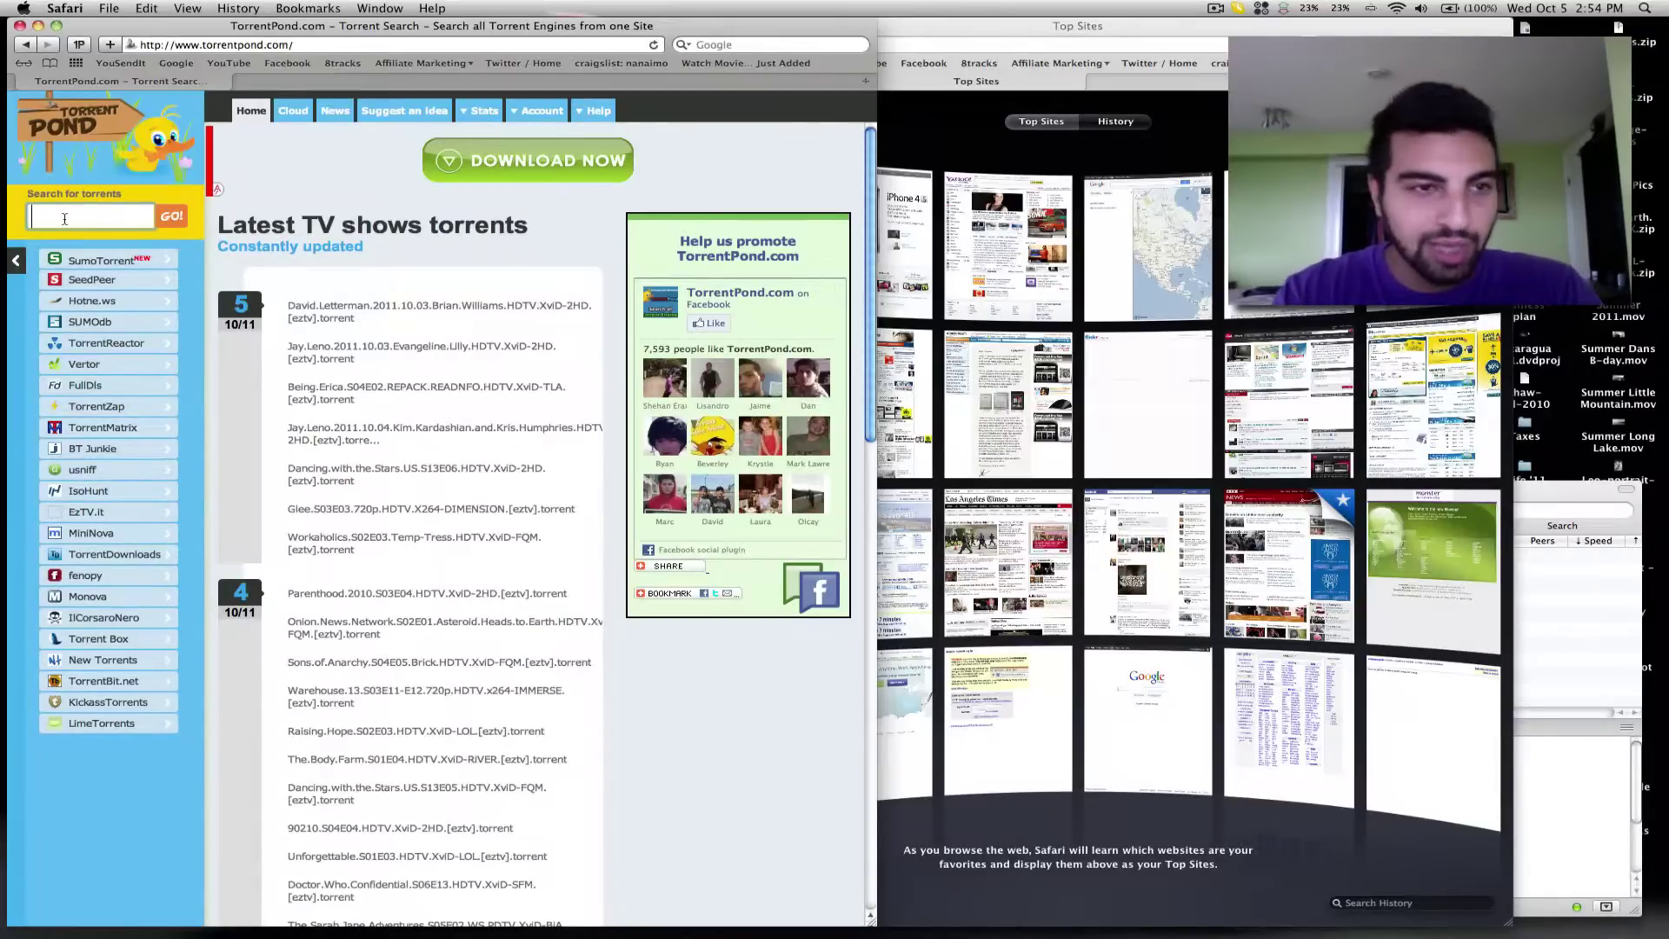
type("nsof")
key("BackSpace")
key("BackSpace")
key("BackSpace")
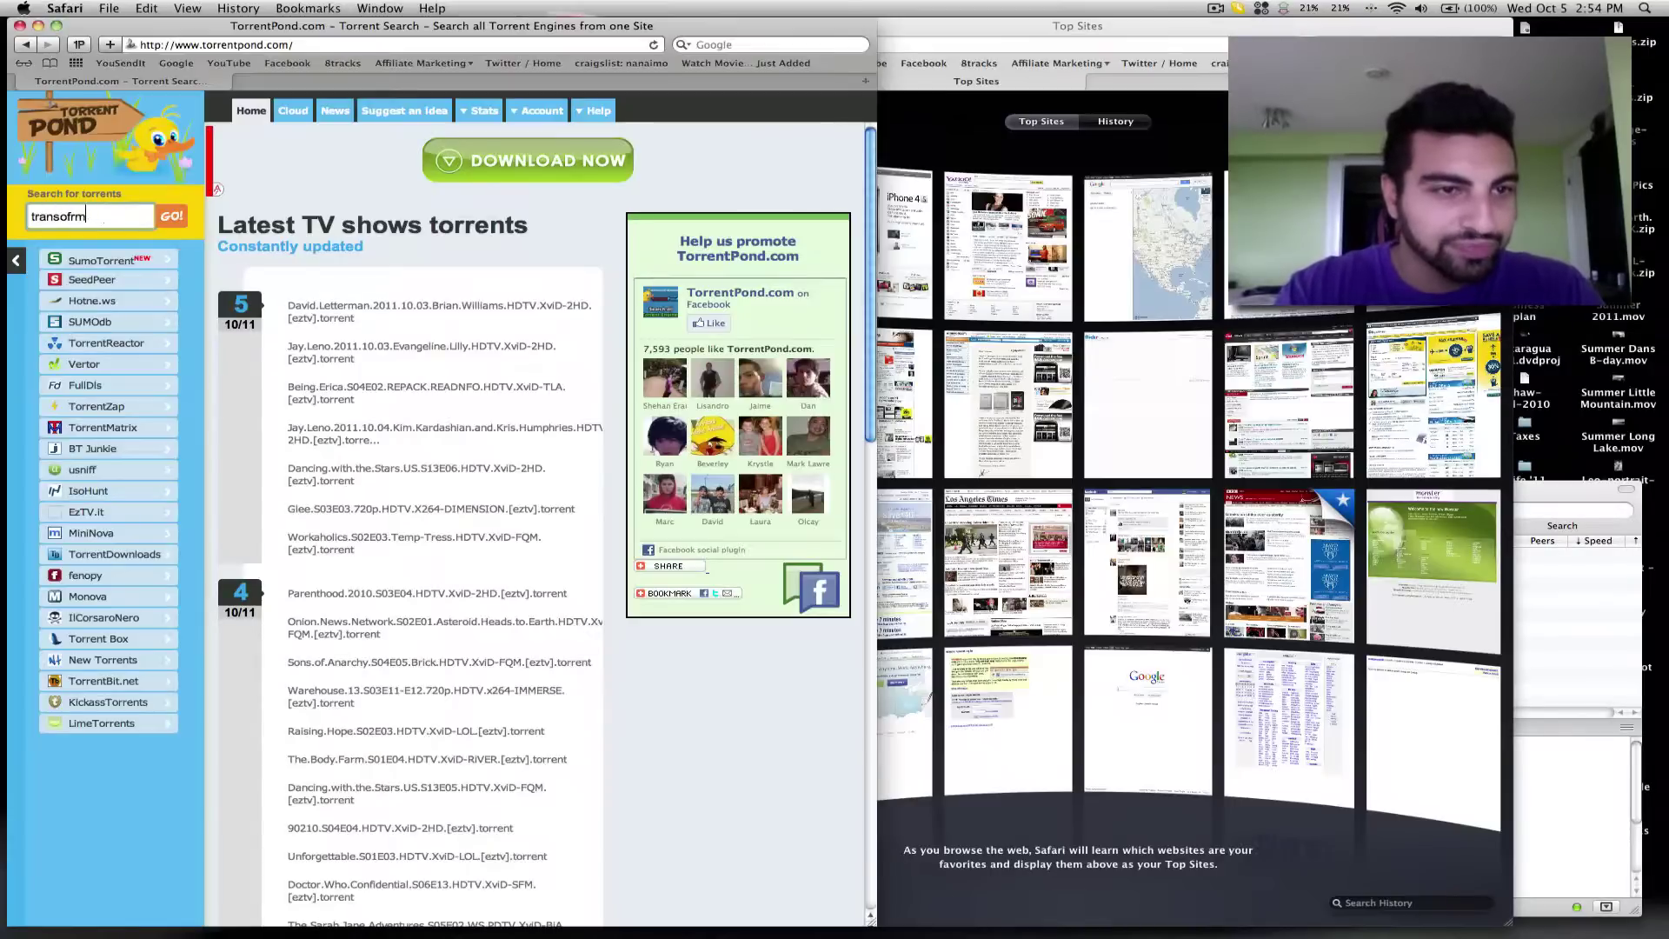
key("BackSpace")
type("form")
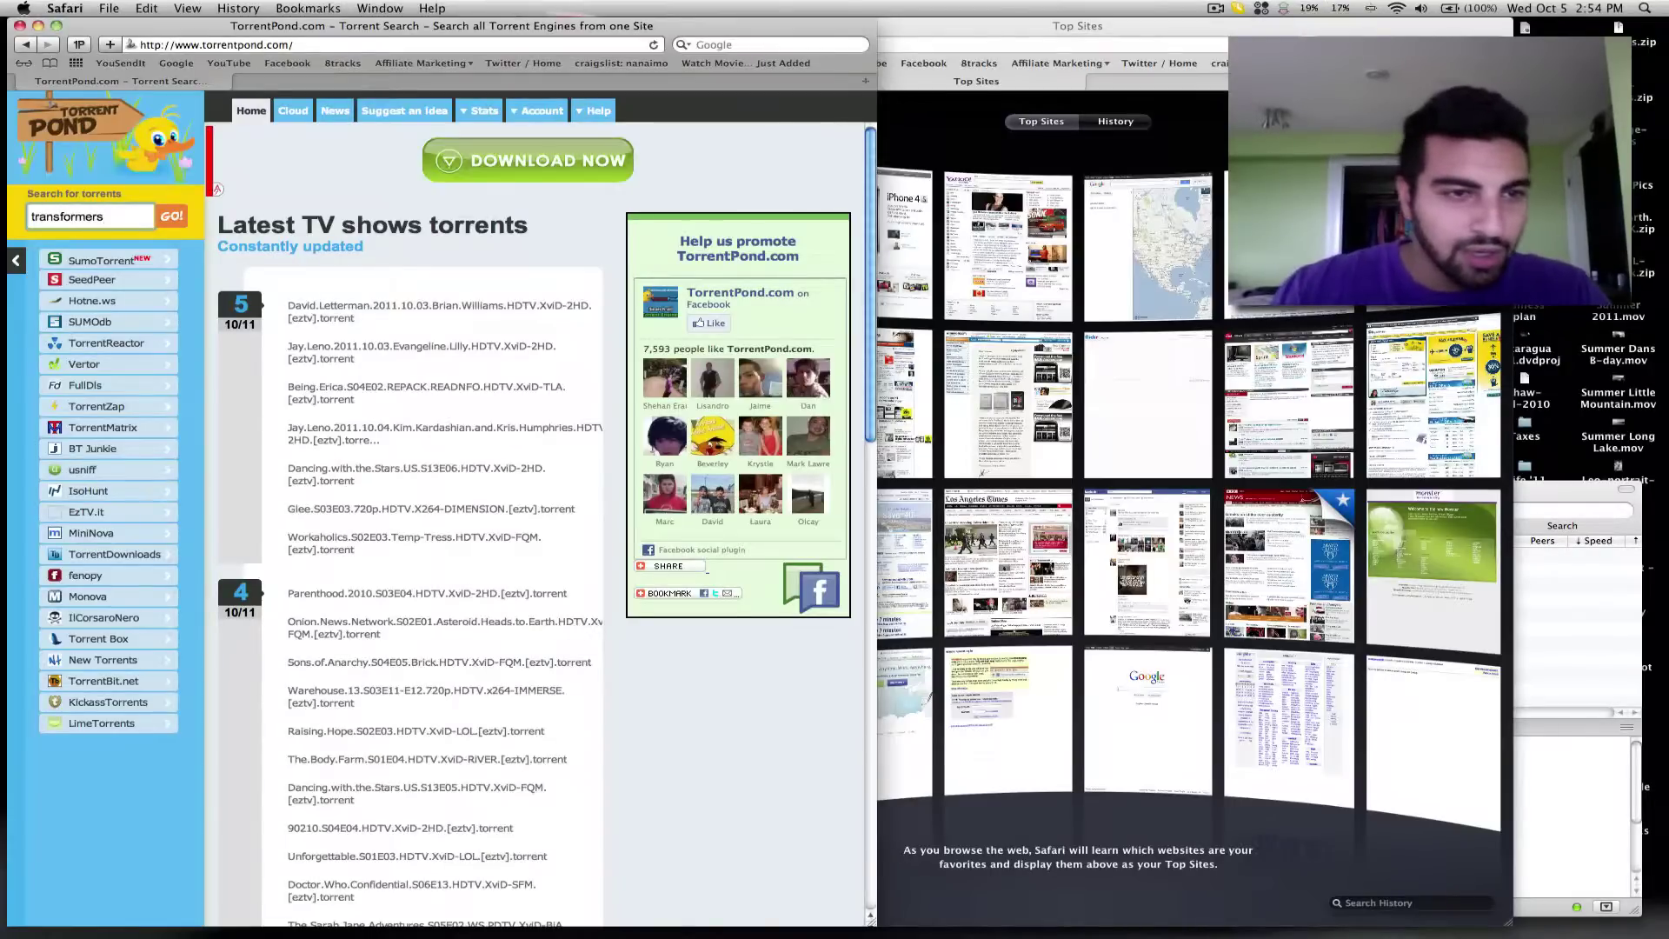
- Run the transformers search and browse its BT Junkie results listing Transformers 3 torrents
left_click(171, 215)
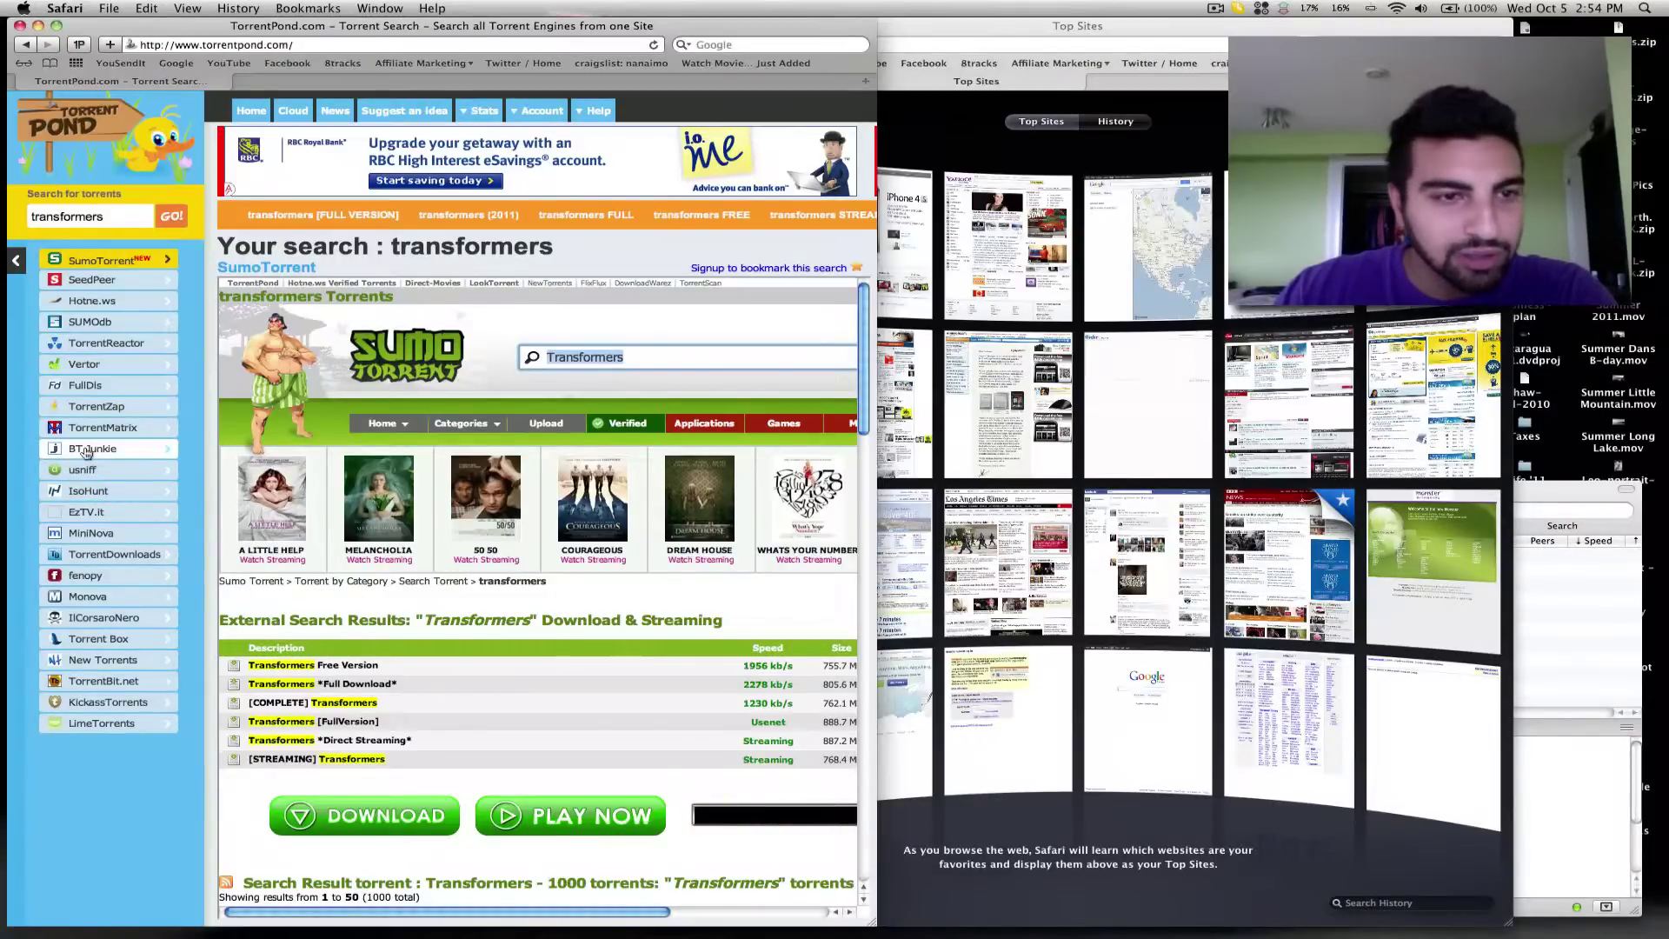
left_click(85, 450)
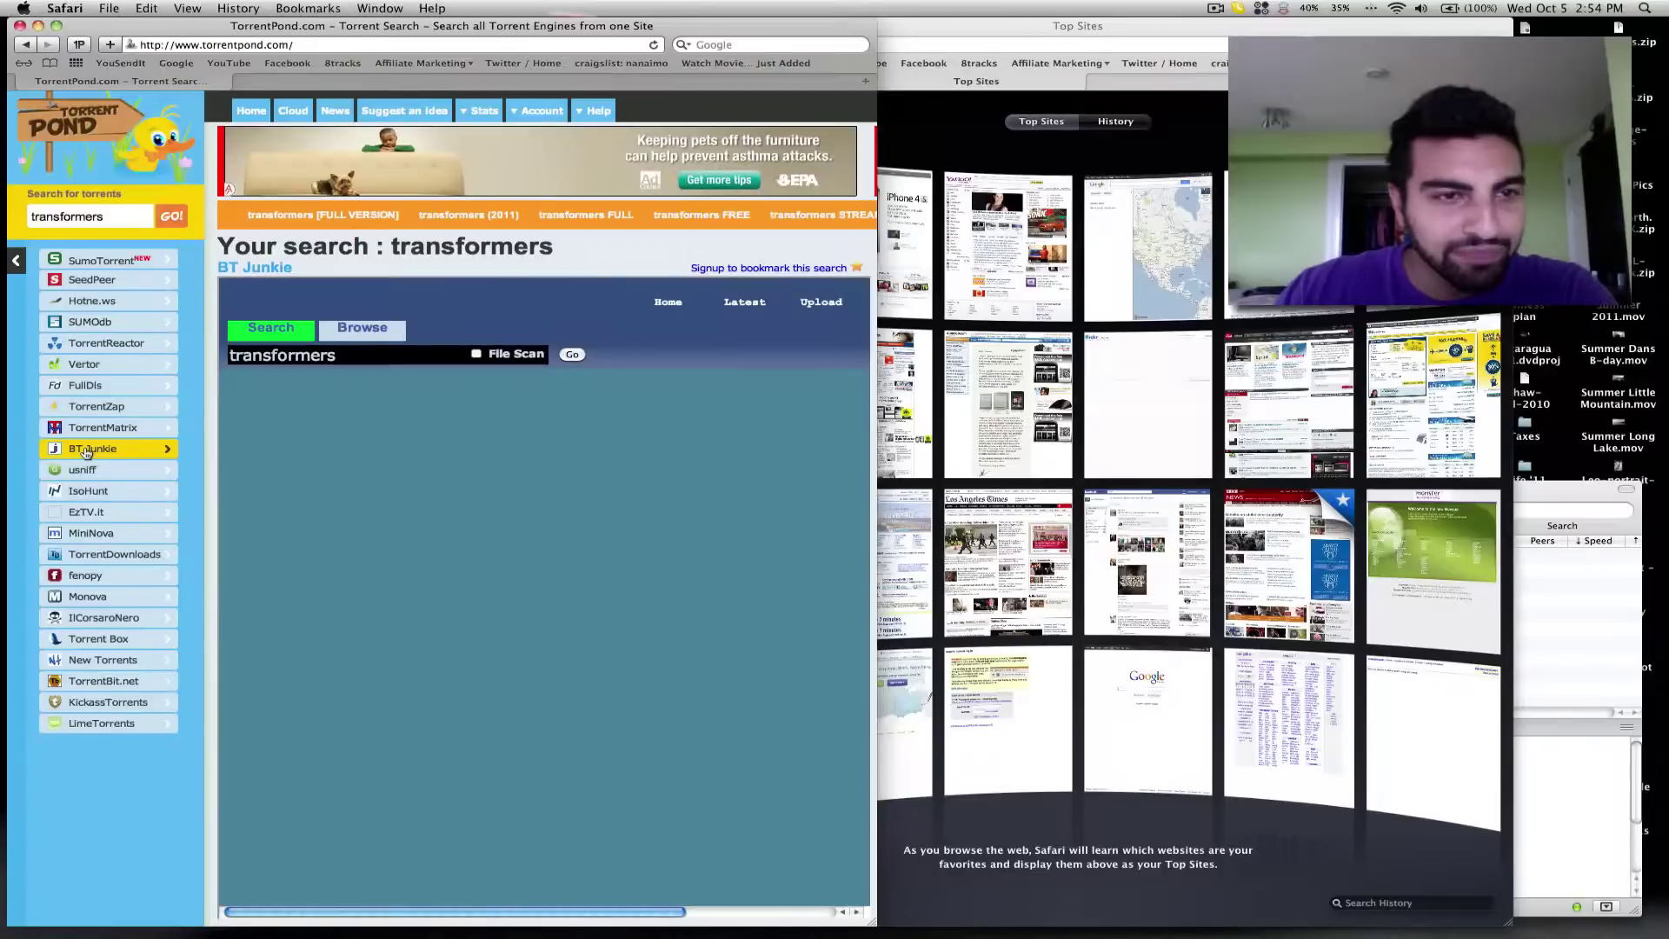
scroll(362, 522, "down", 2)
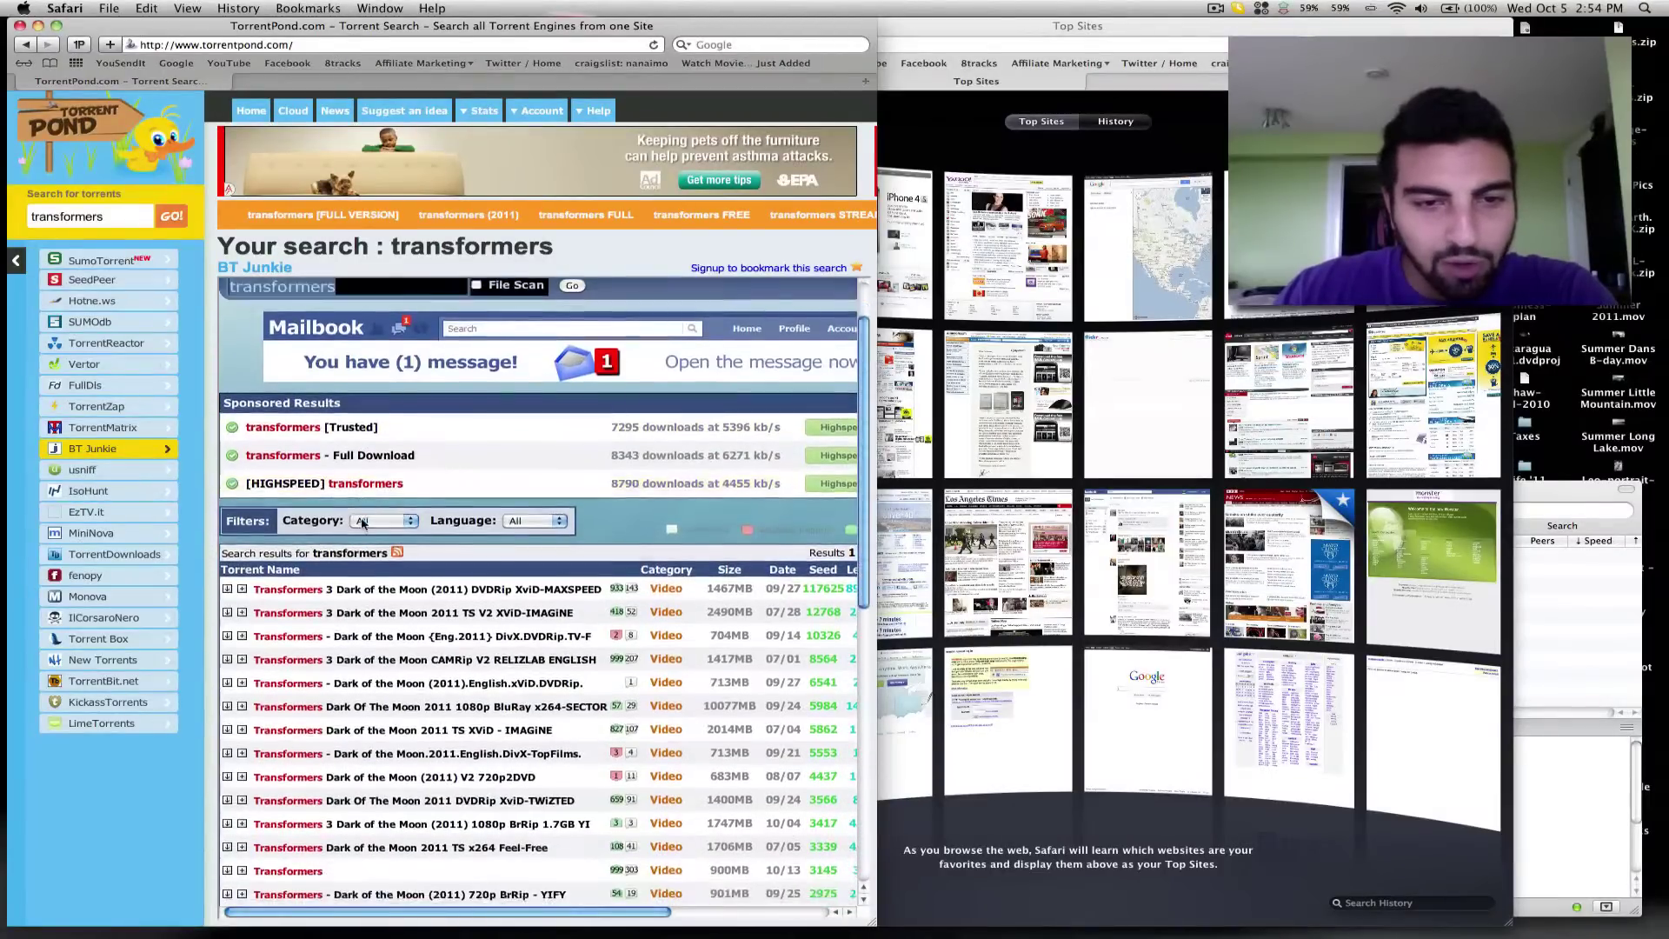
scroll(362, 522, "down", 1)
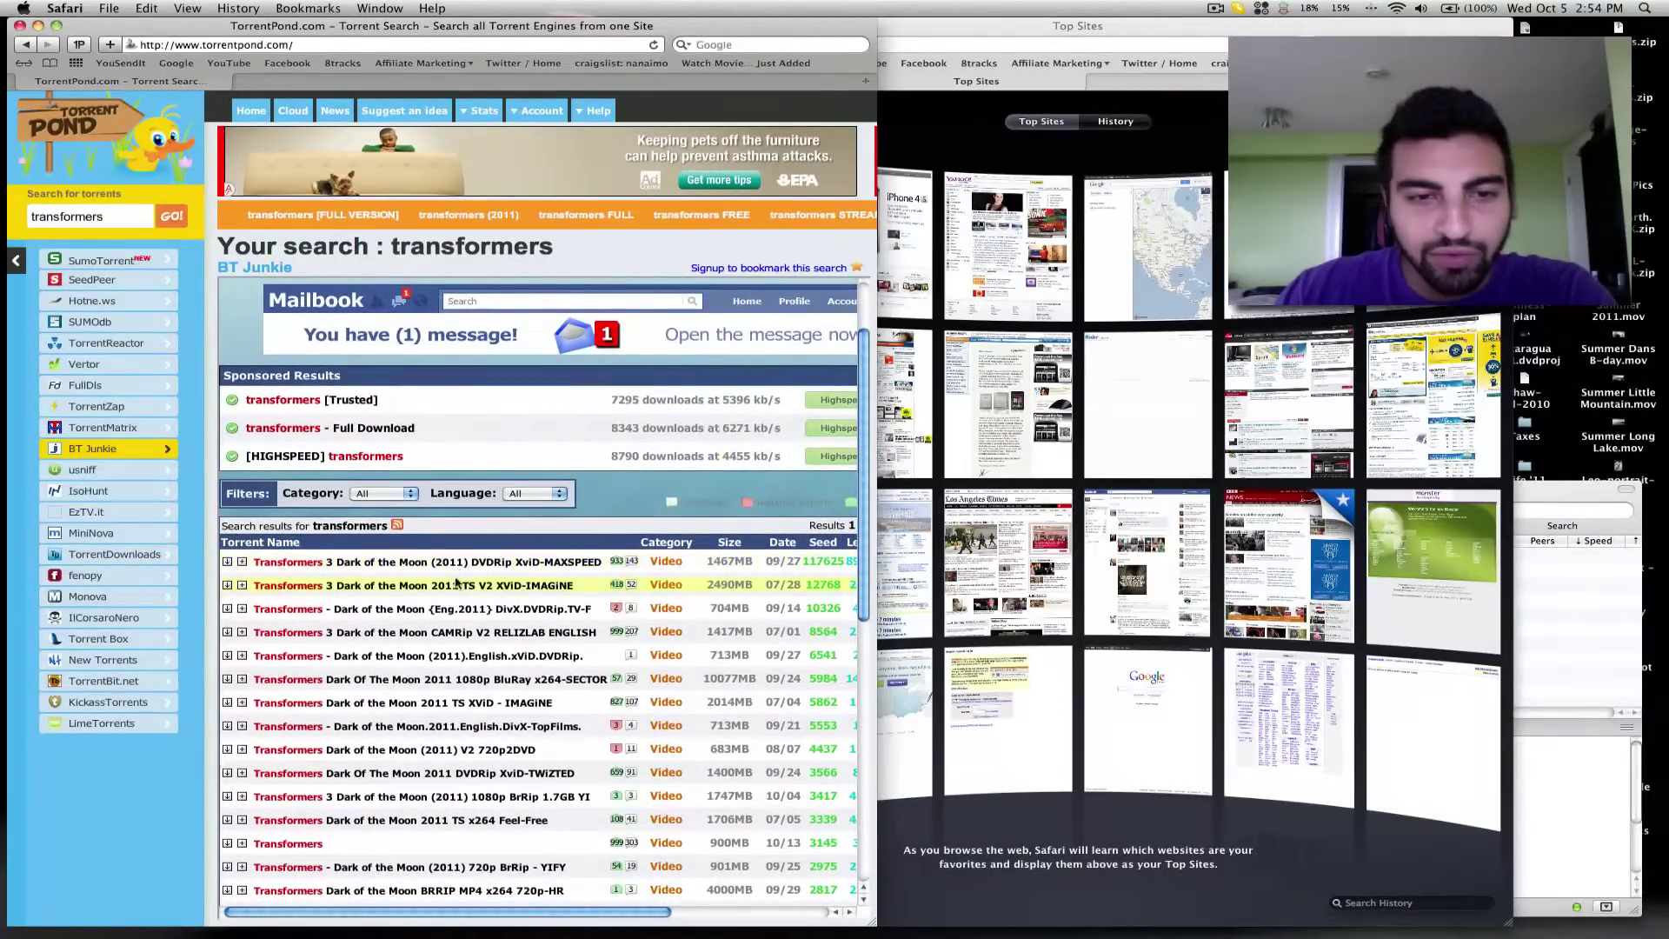
scroll(456, 565, "down", 1)
scroll(470, 534, "down", 1)
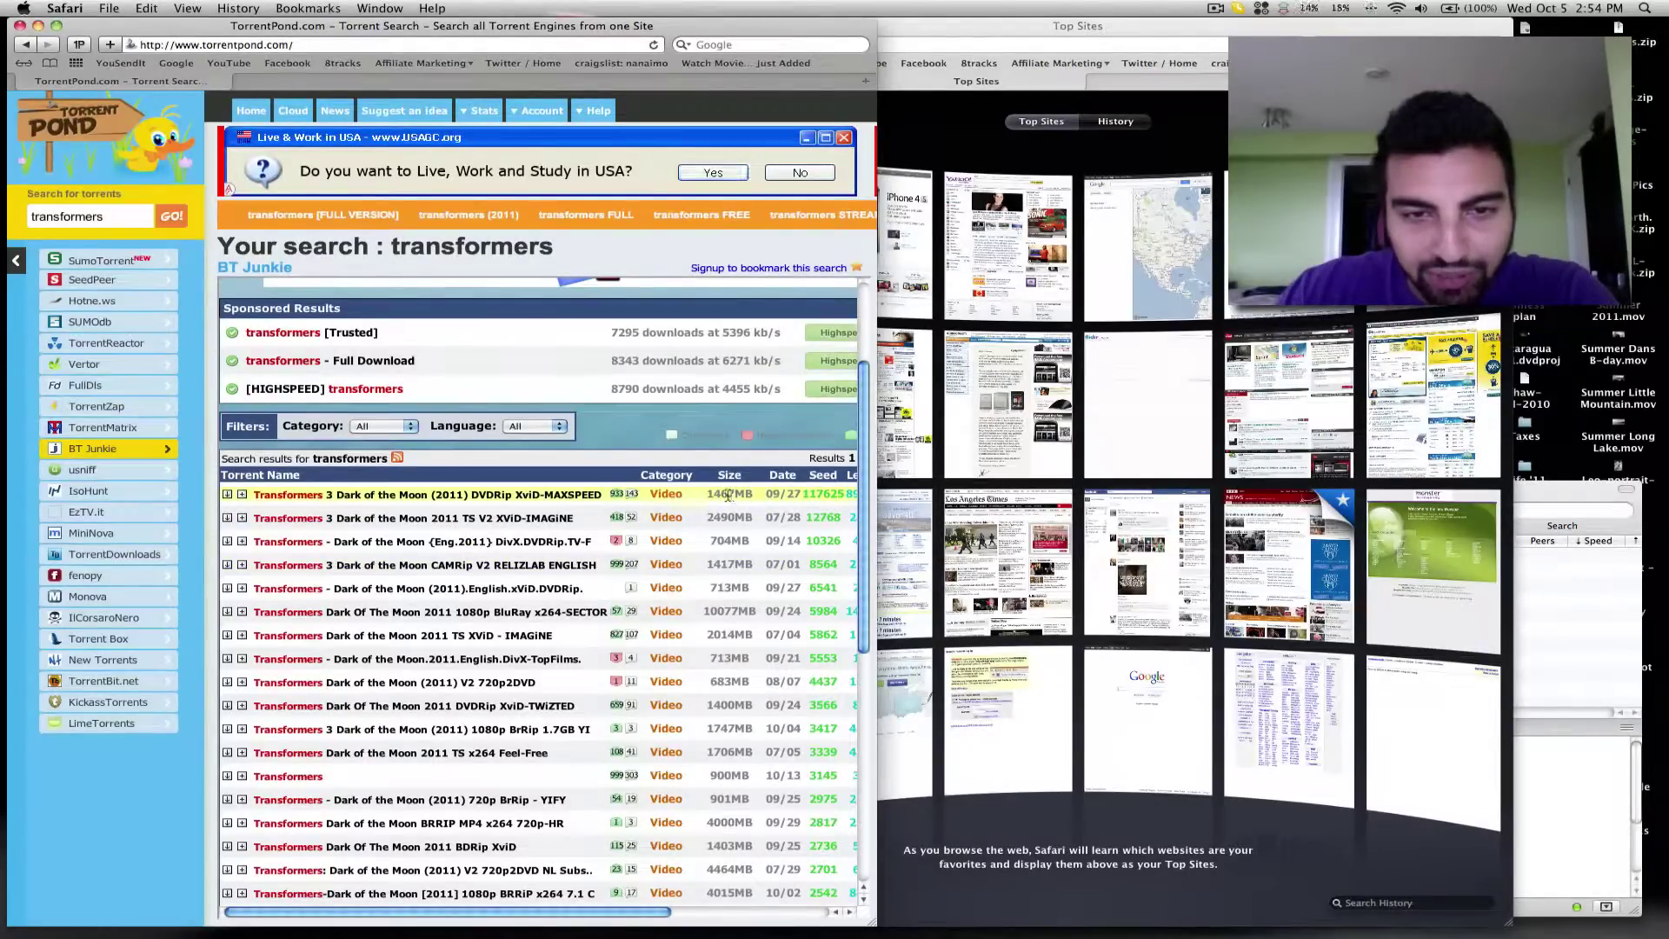
scroll(726, 487, "down", 1)
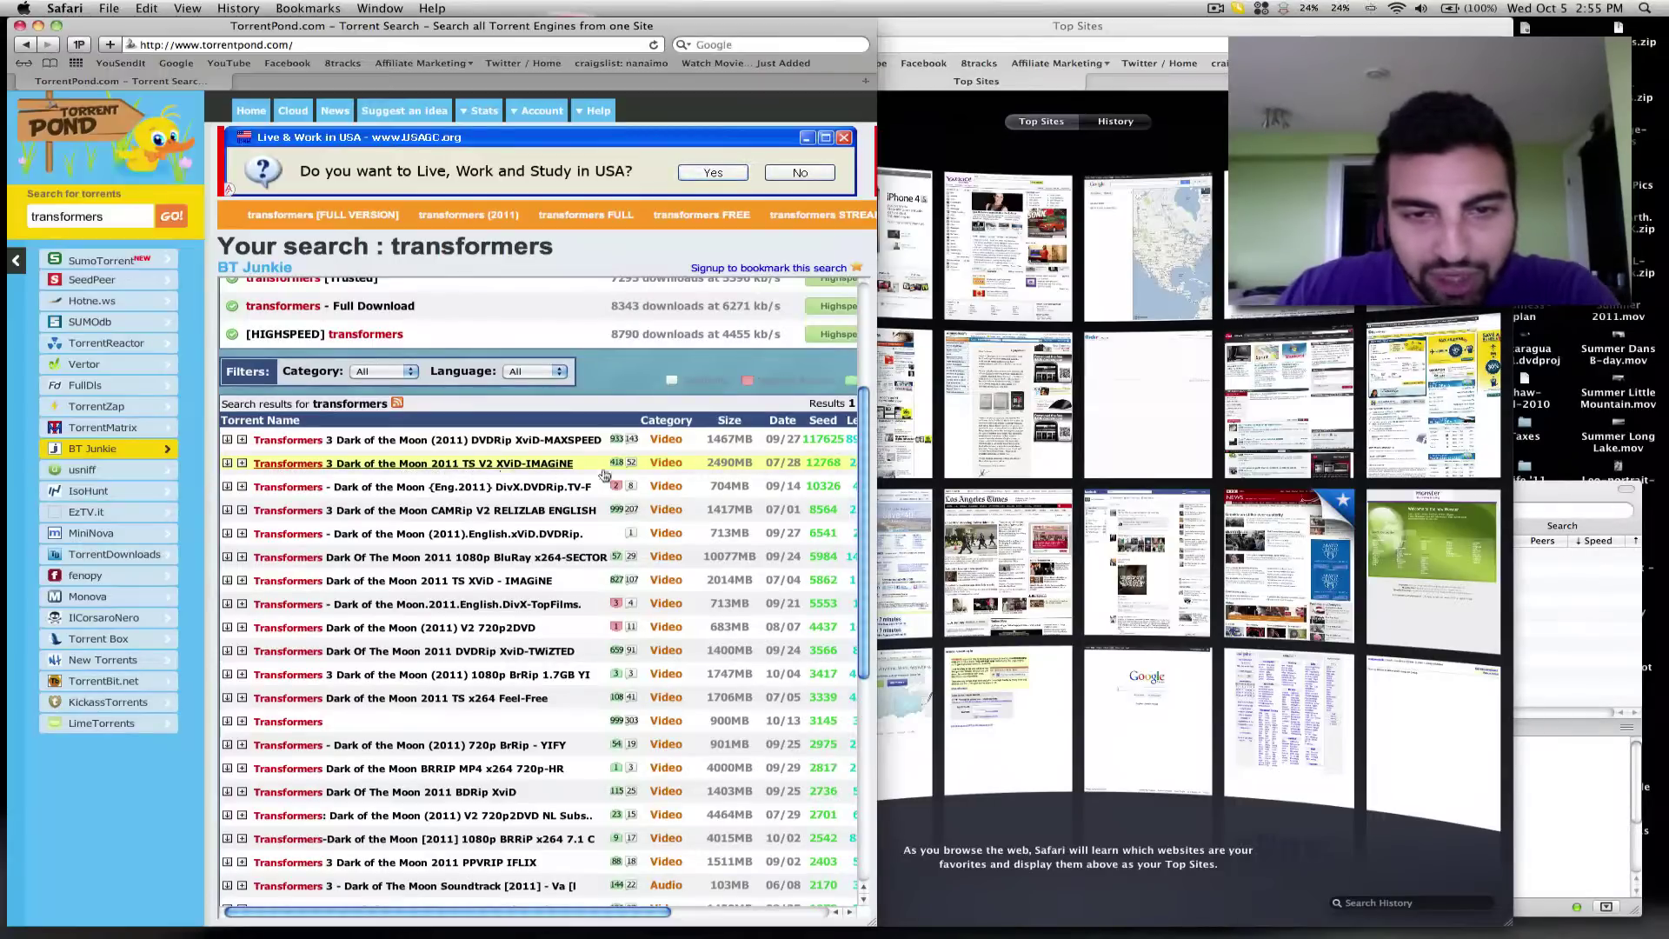
scroll(716, 463, "right", 3)
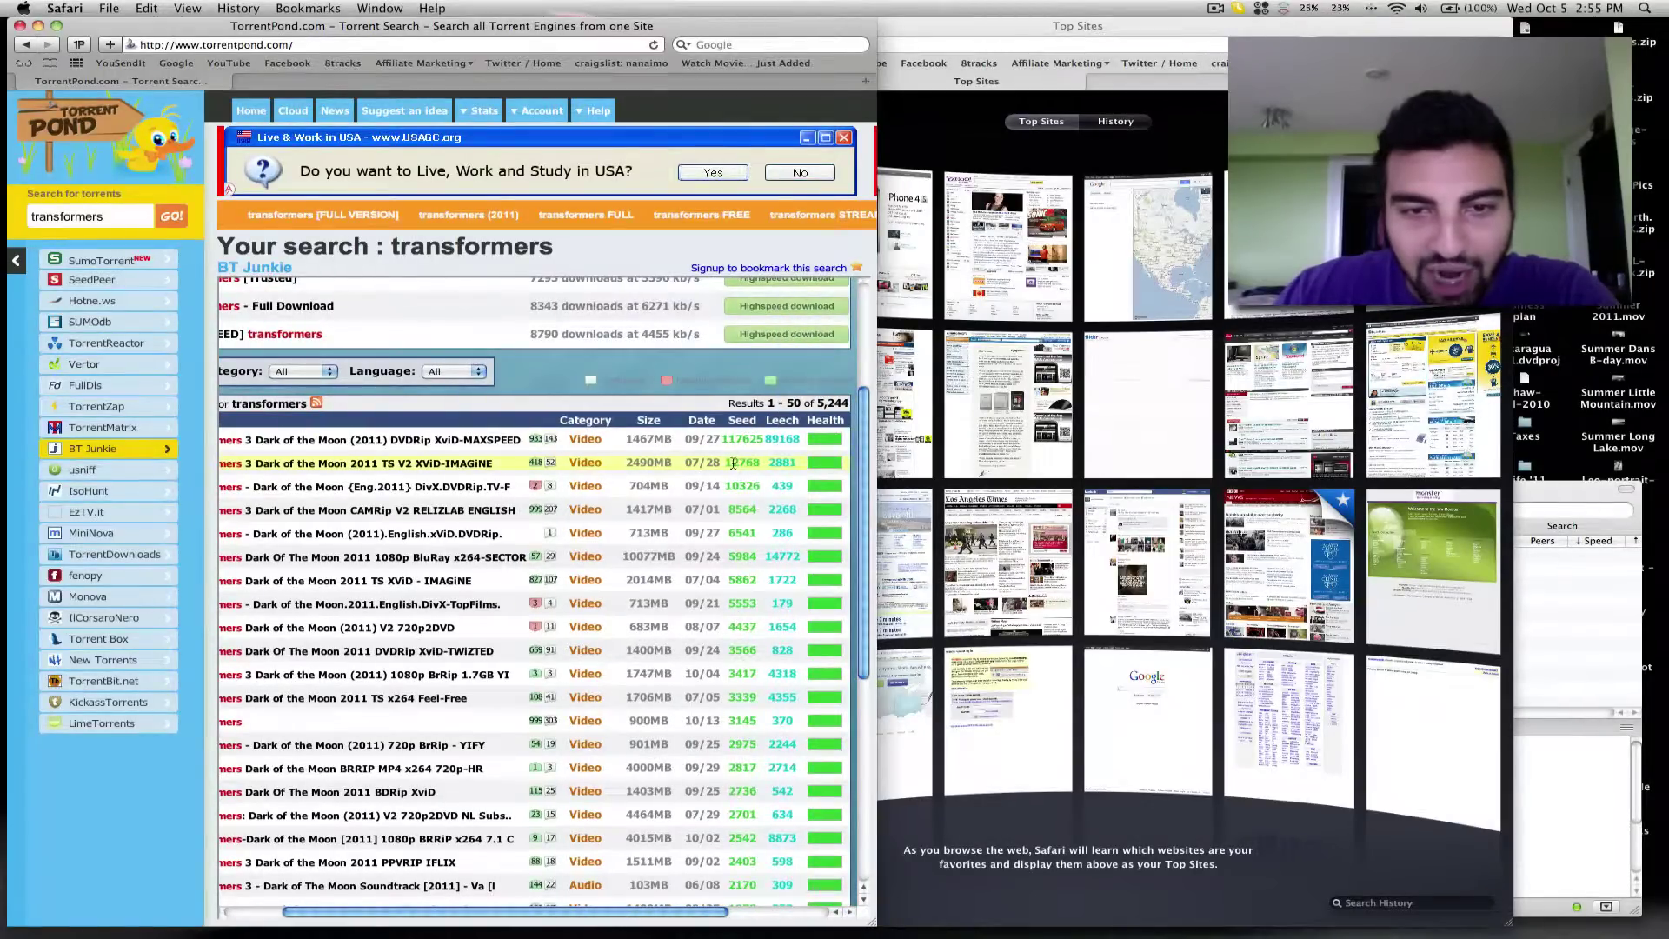
scroll(742, 464, "left", 3)
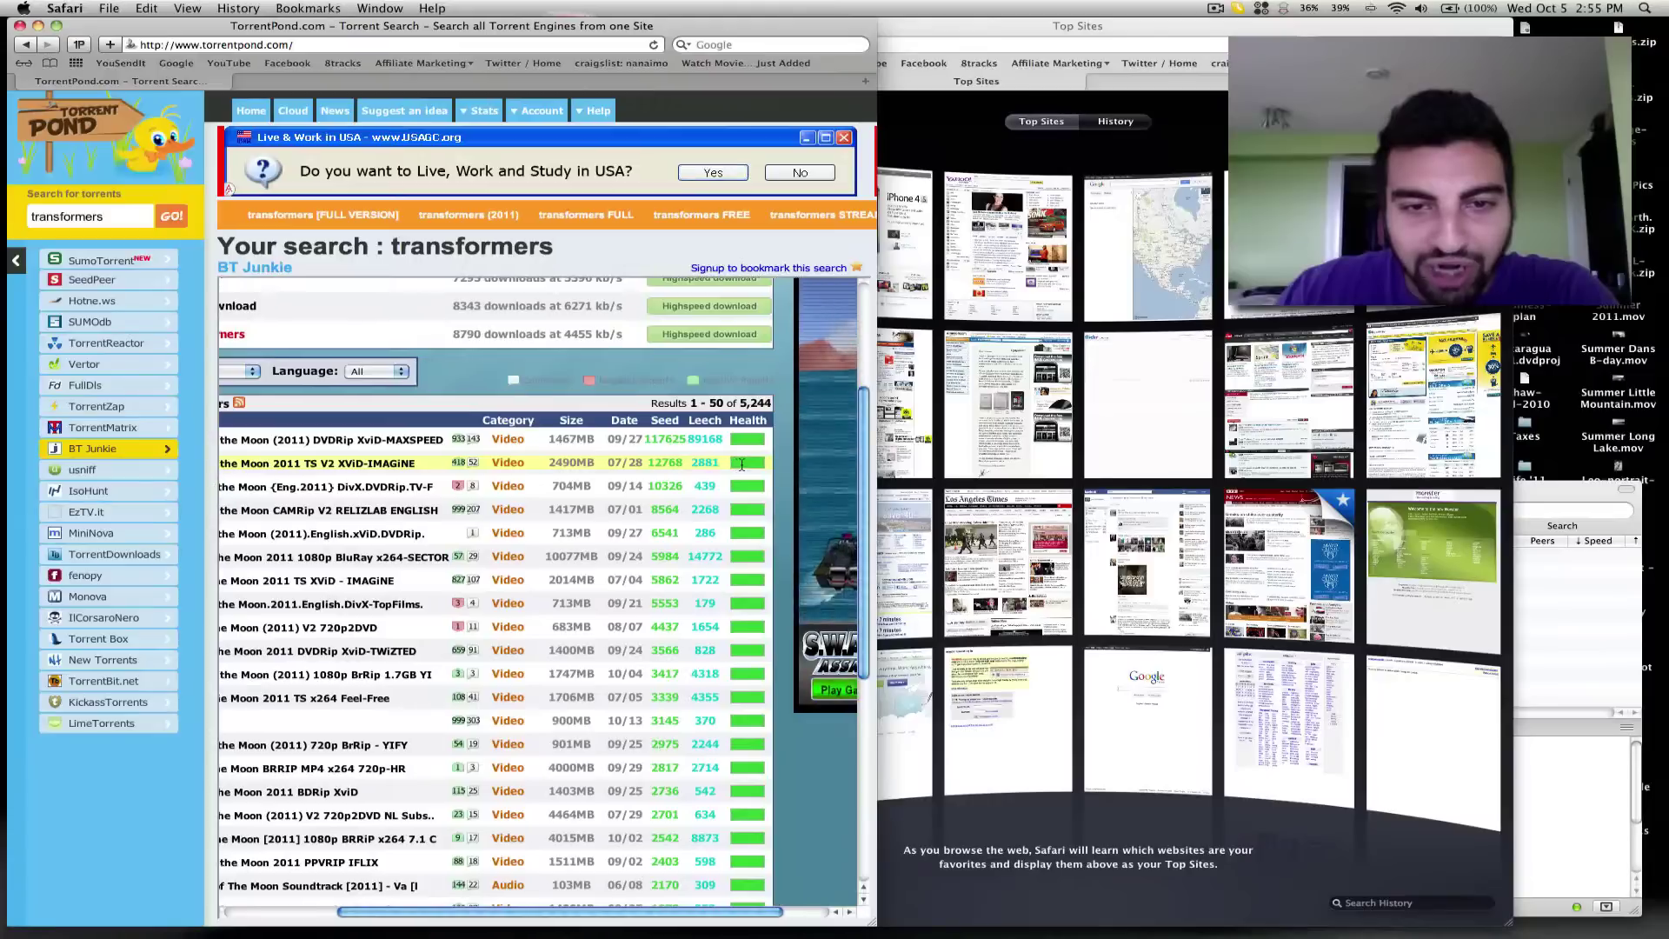
scroll(747, 464, "right", 3)
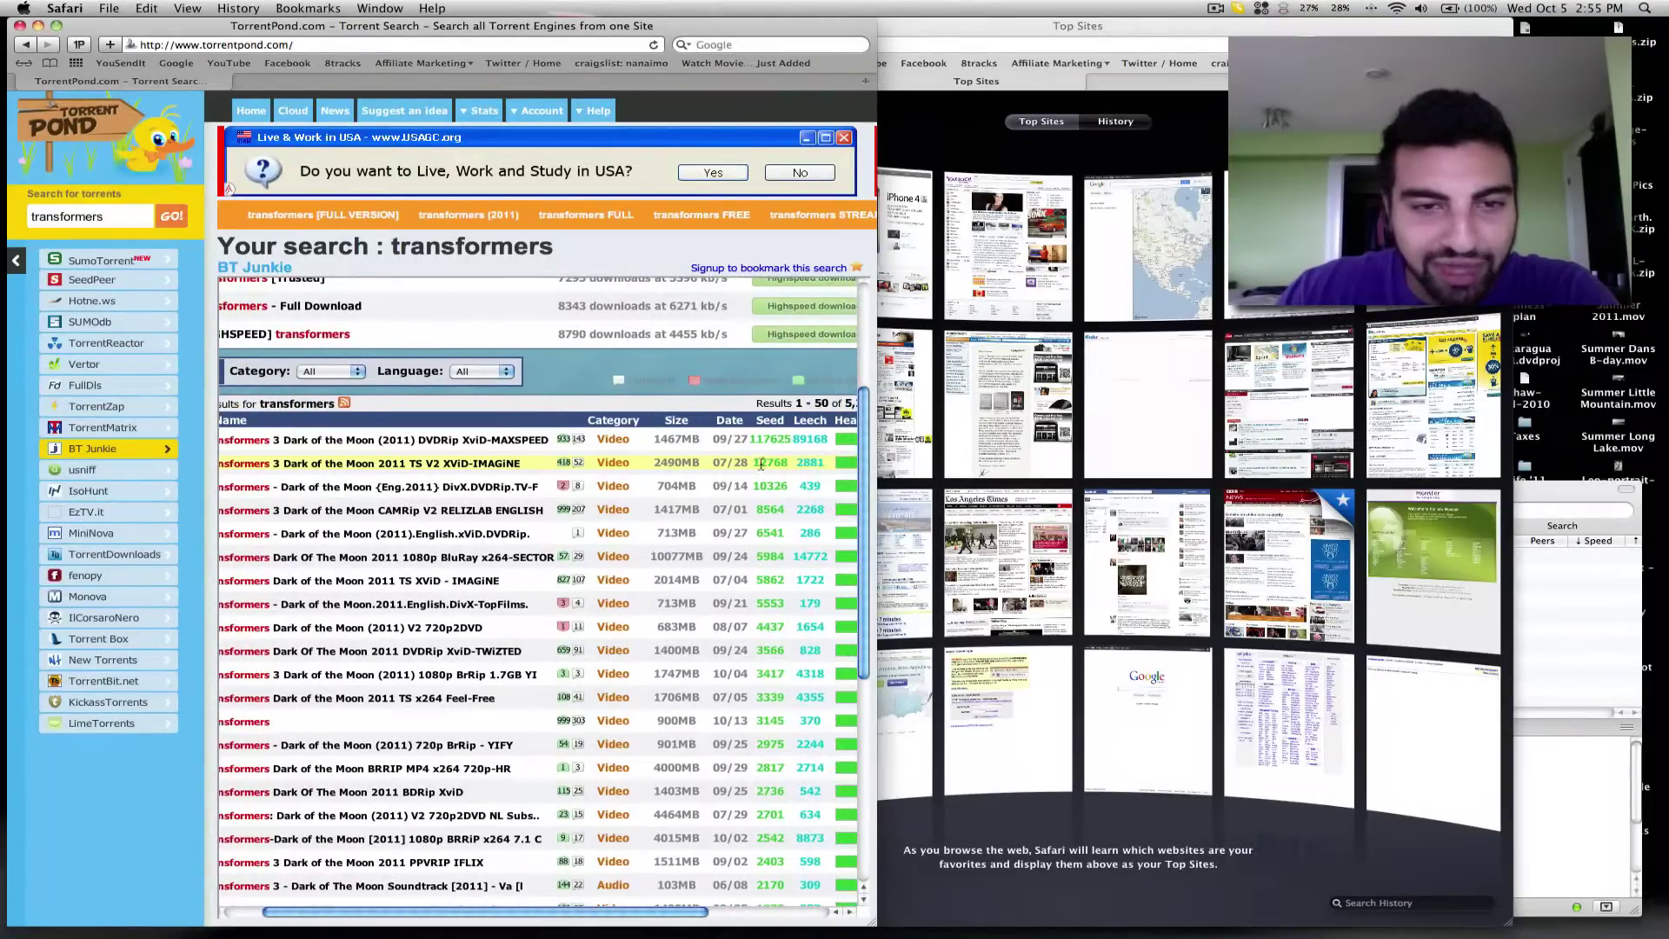
scroll(324, 467, "left", 3)
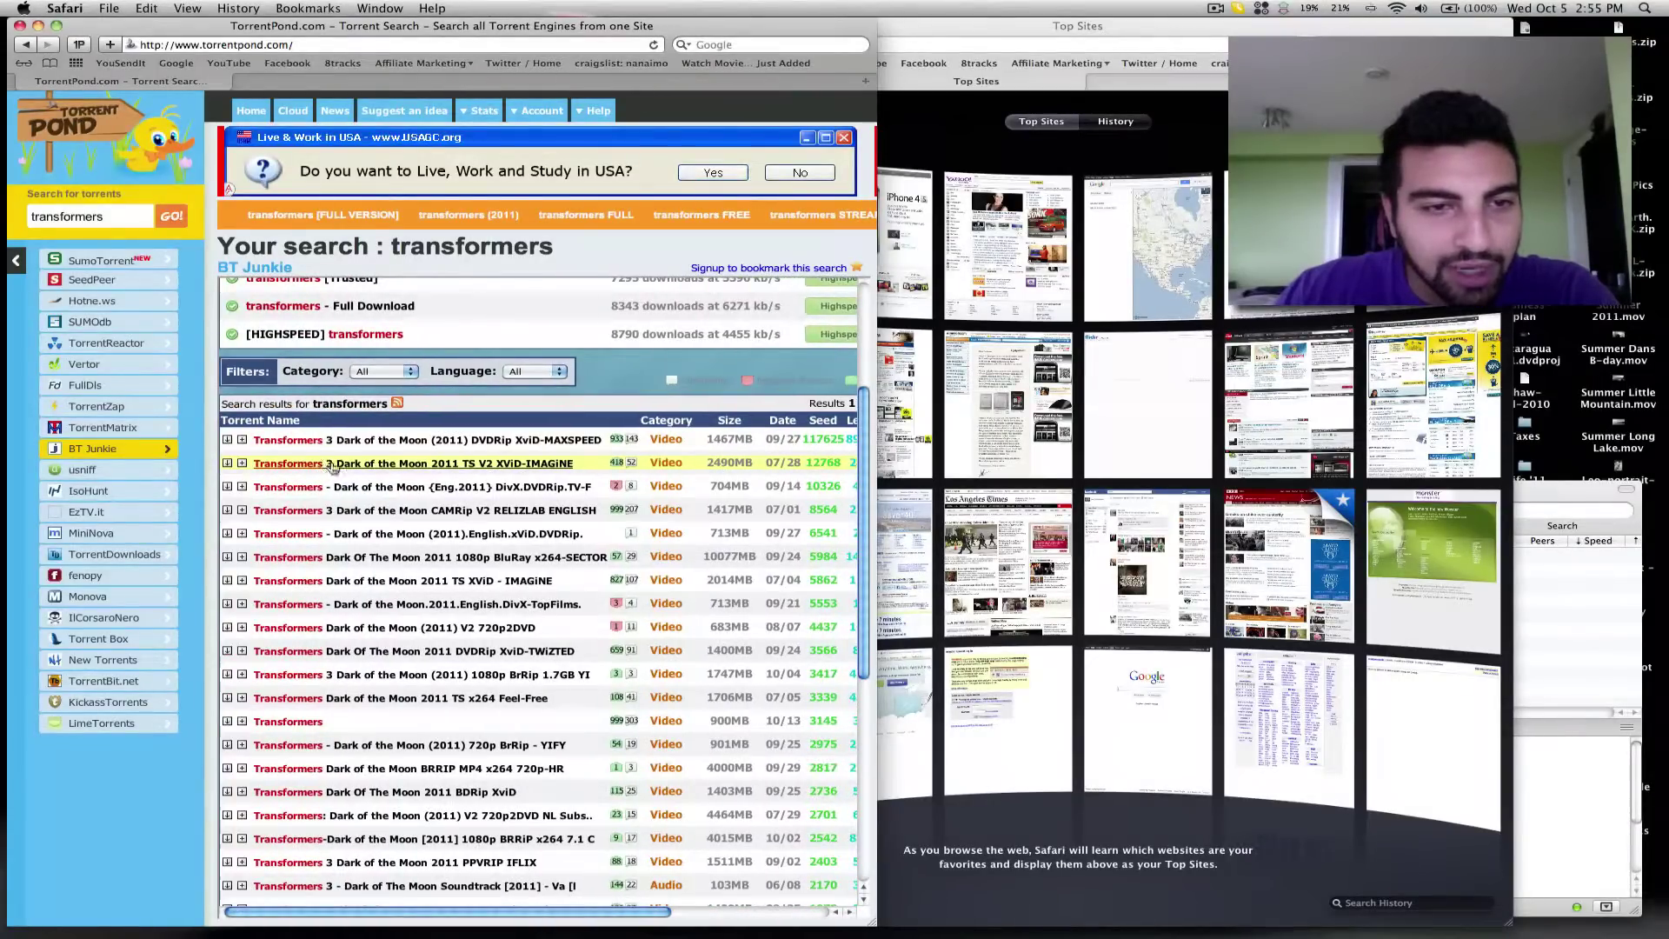
left_click(333, 465)
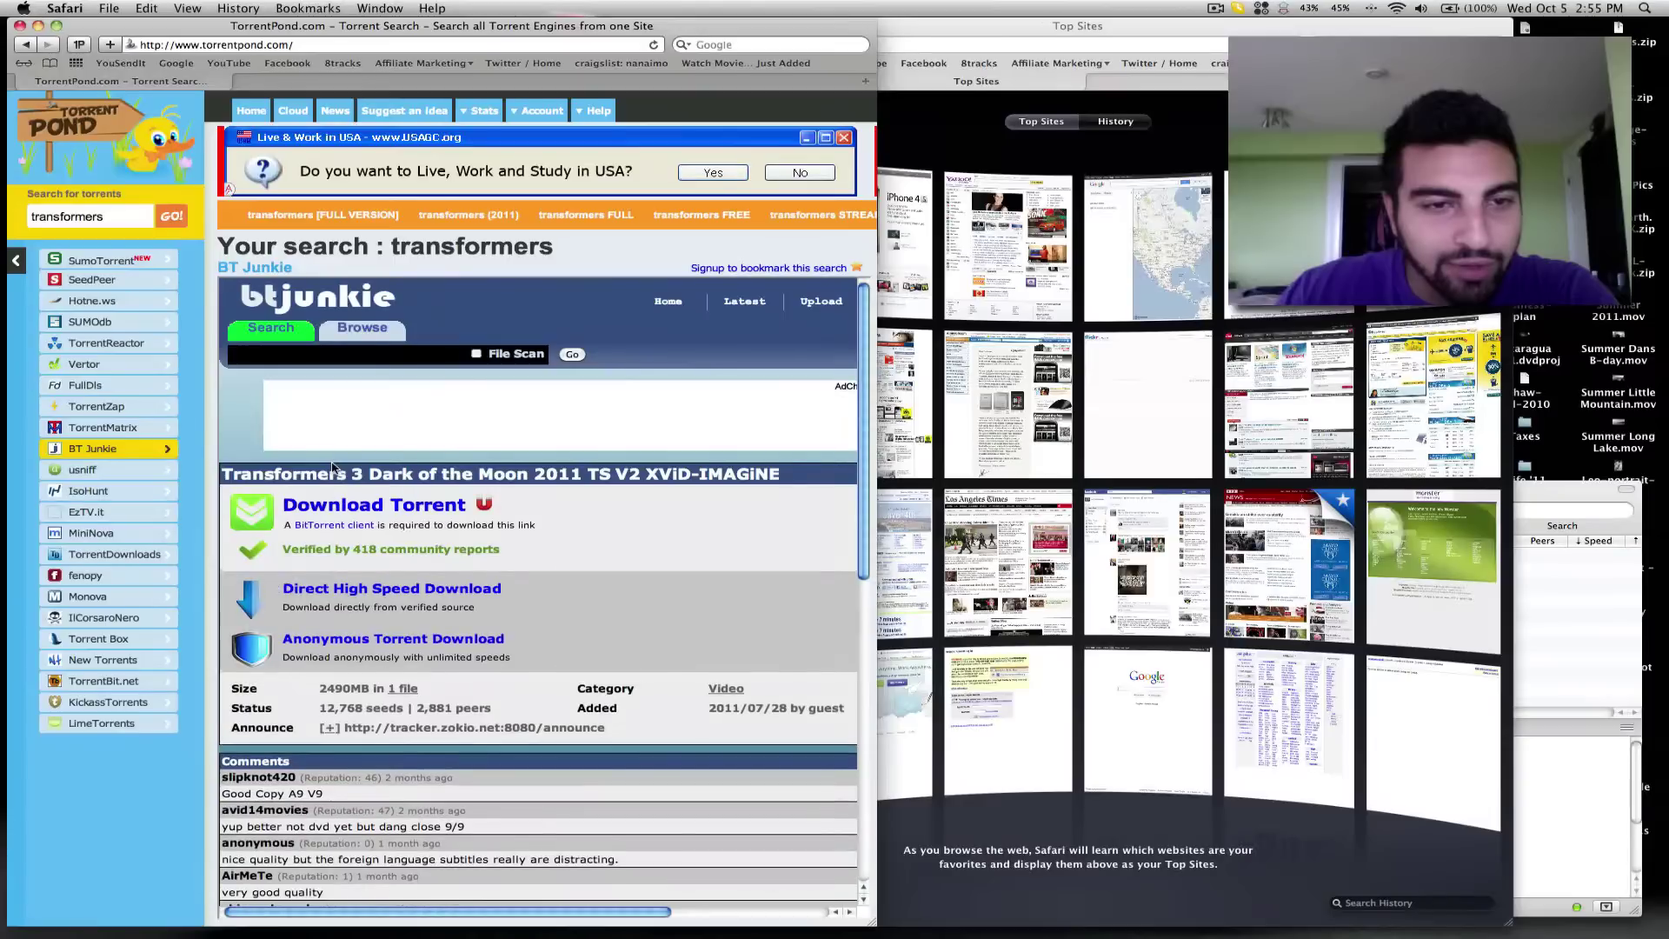
scroll(720, 513, "down", 2)
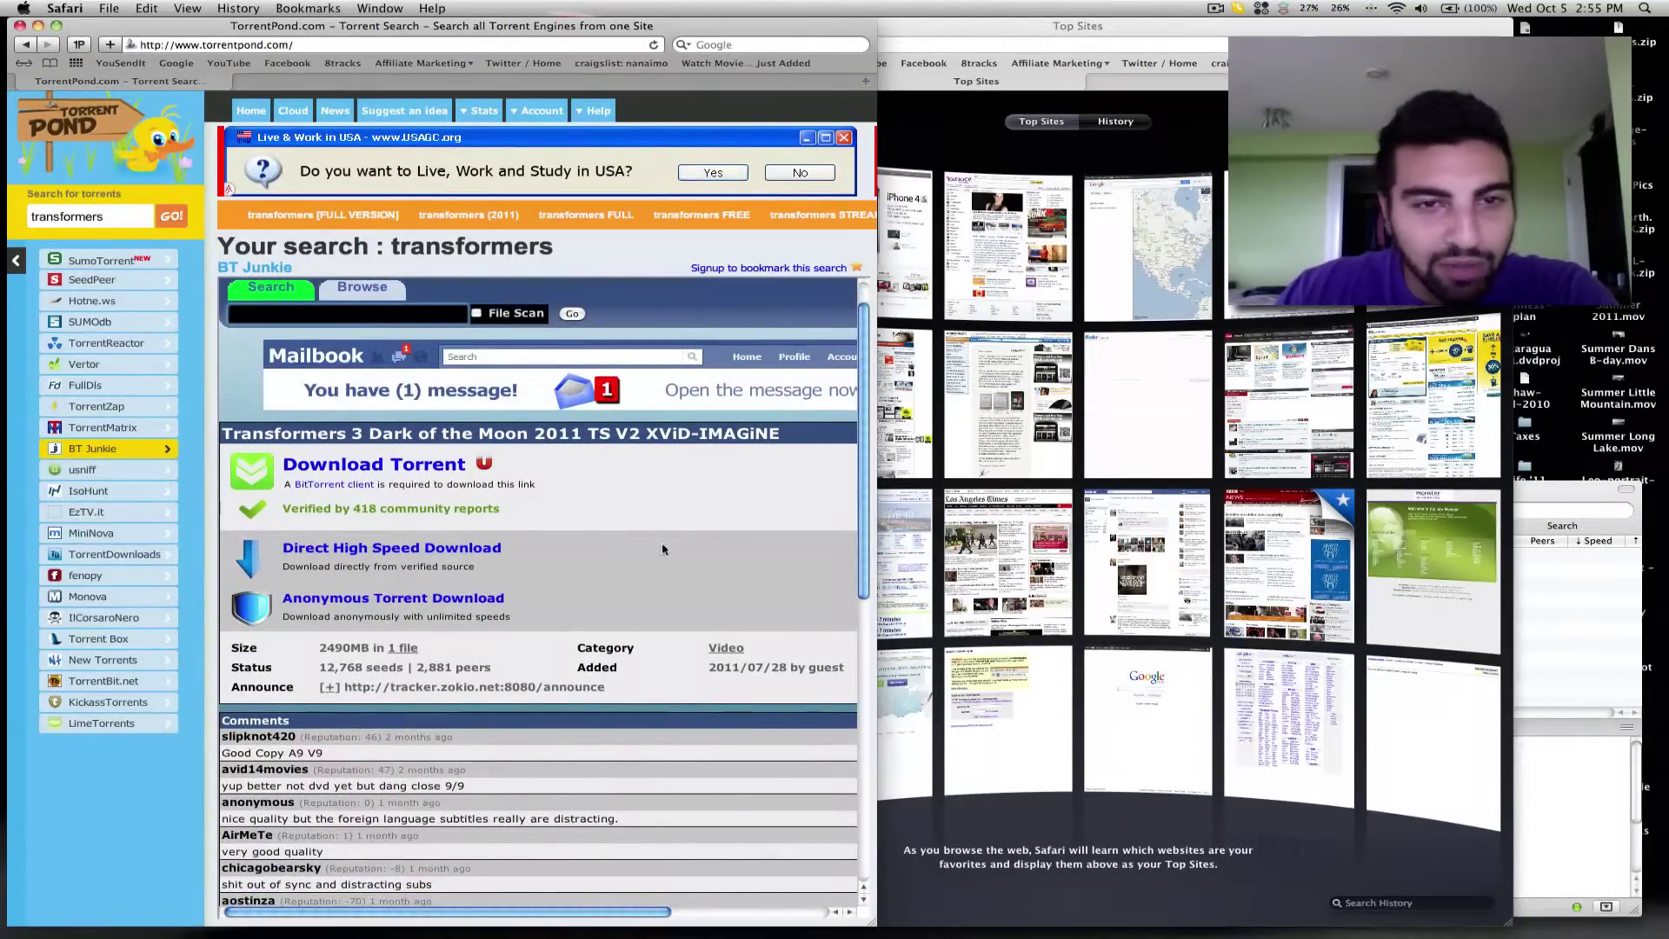
scroll(661, 540, "down", 2)
scroll(660, 513, "down", 1)
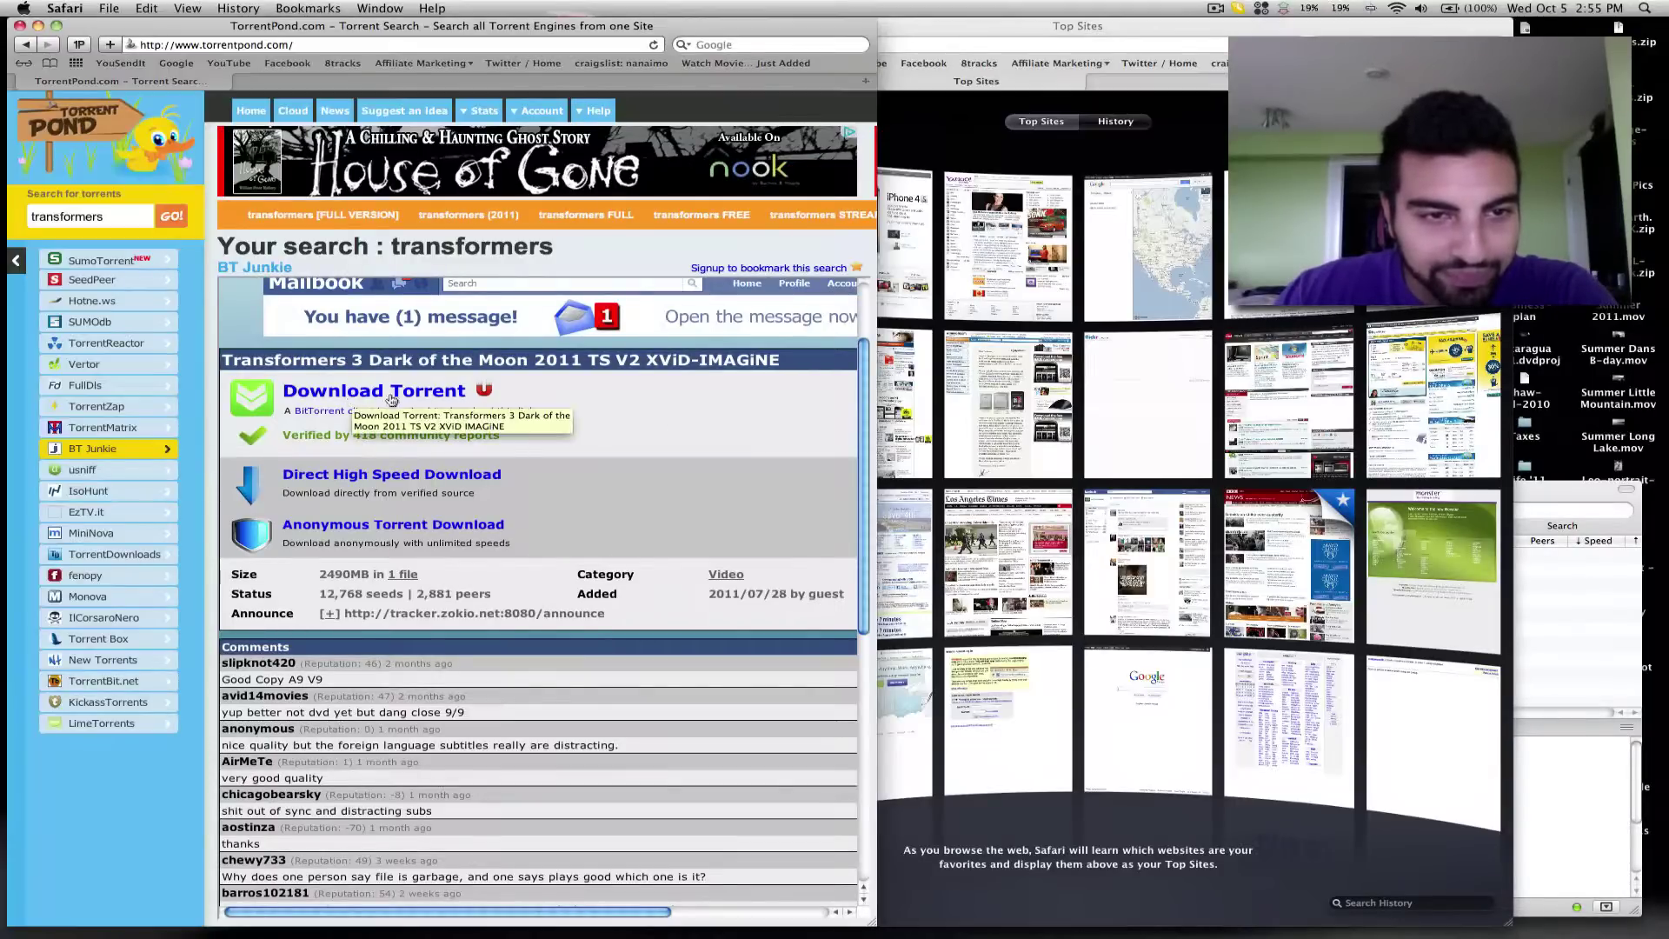
scroll(391, 391, "down", 2)
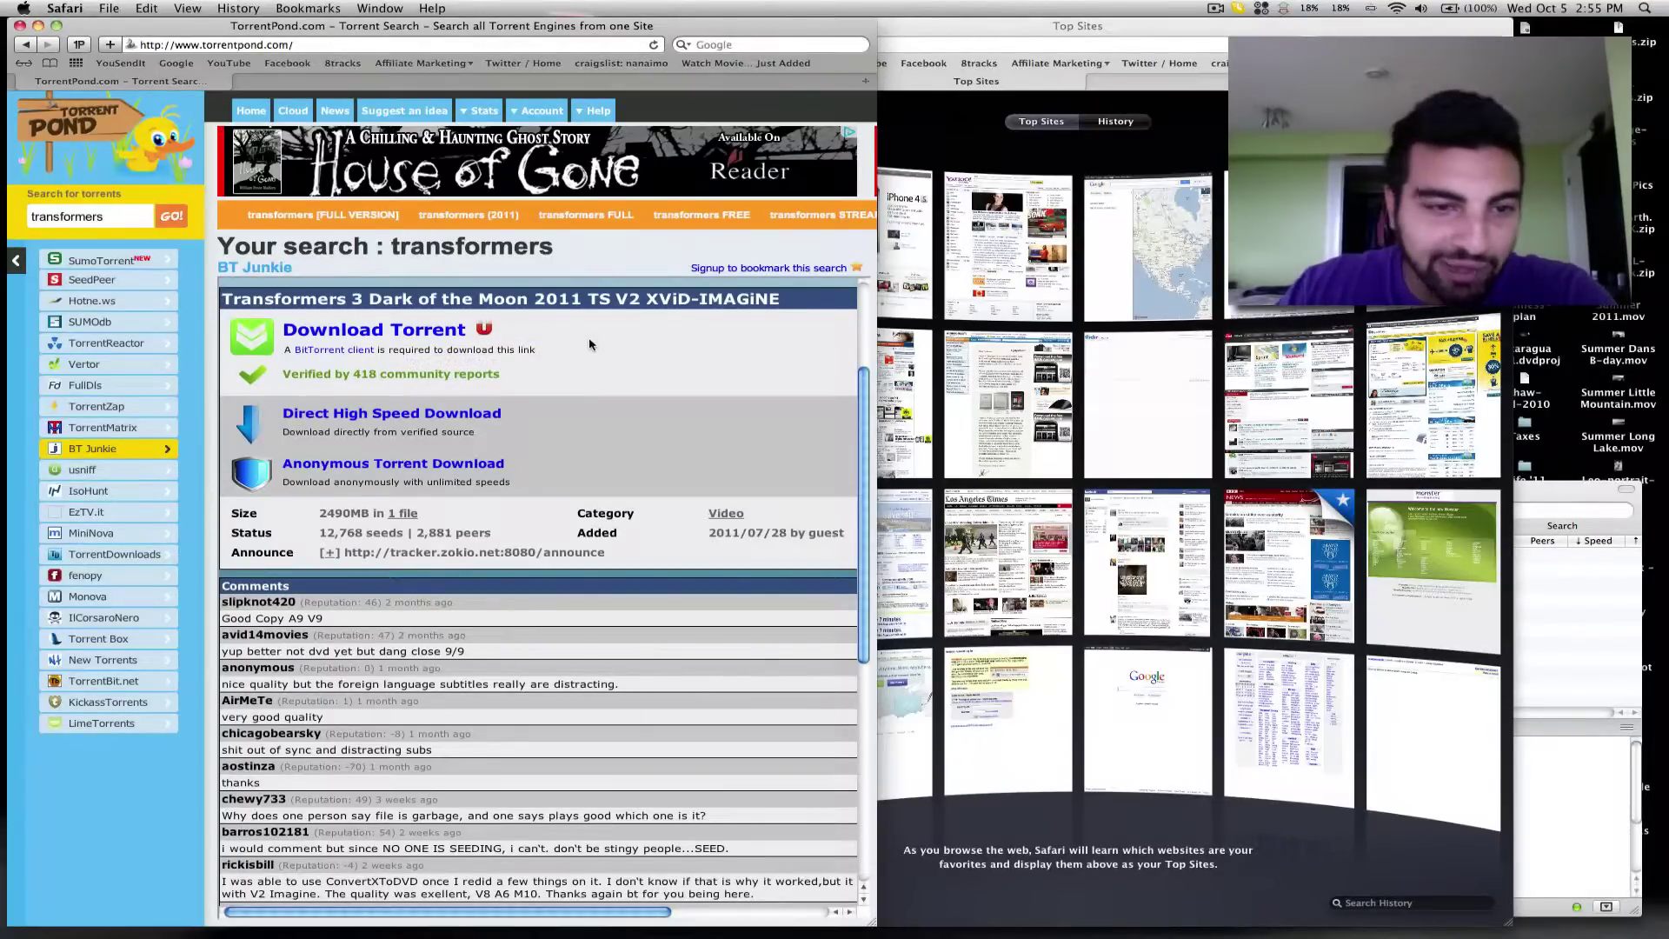
scroll(611, 340, "down", 1)
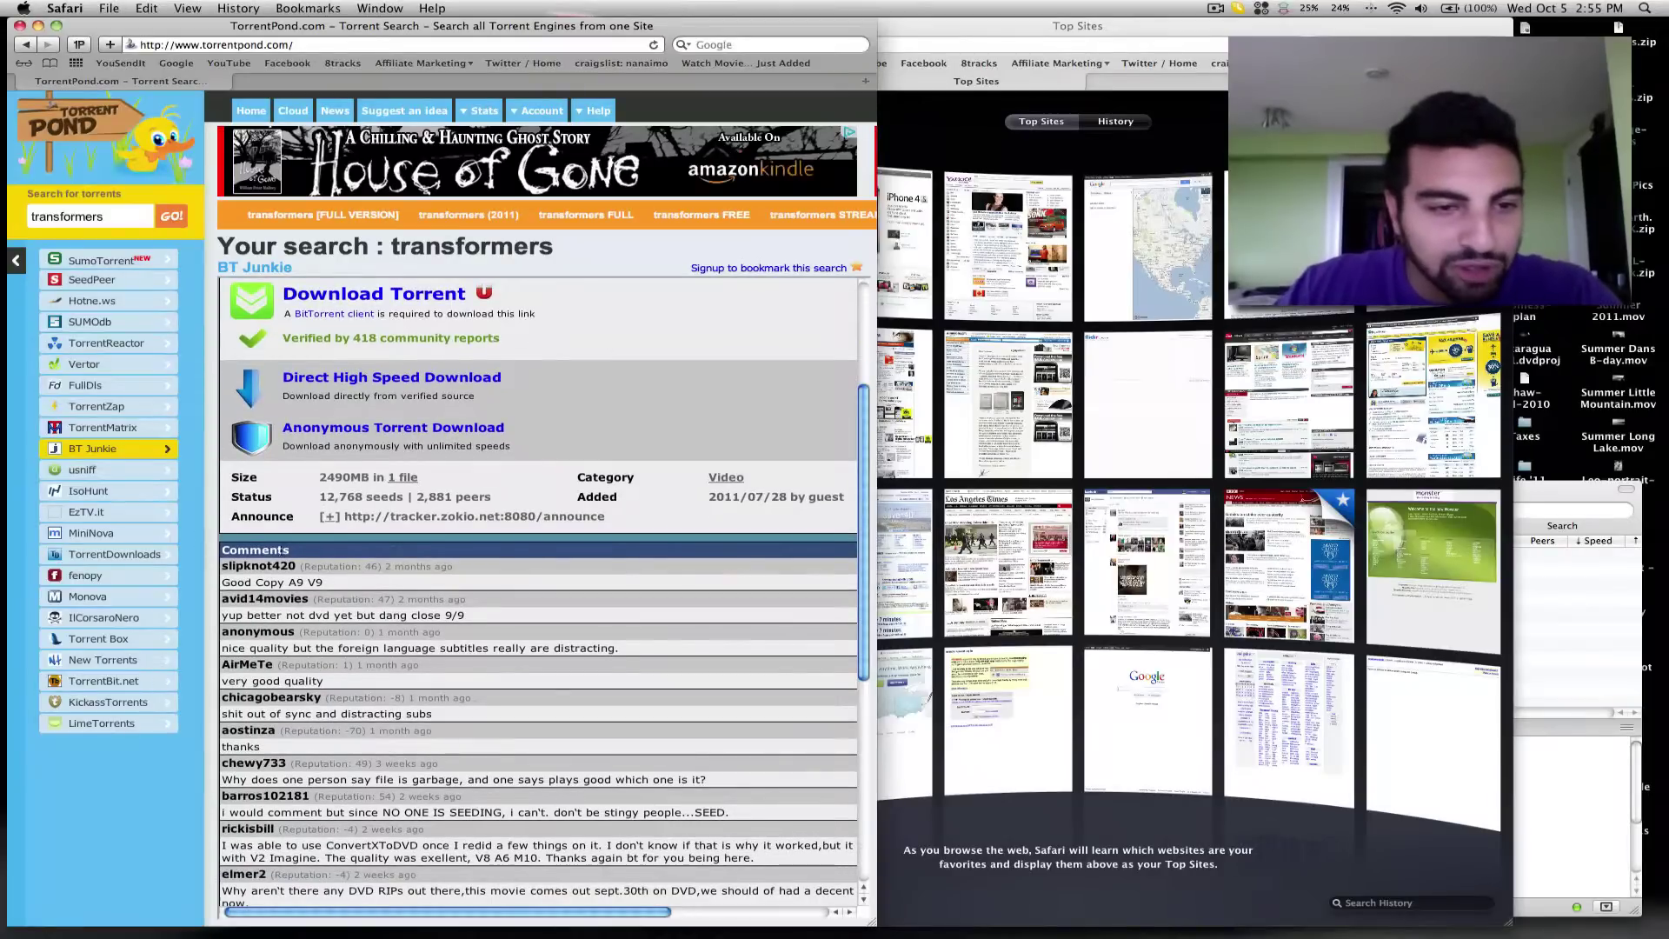
scroll(275, 730, "down", 3)
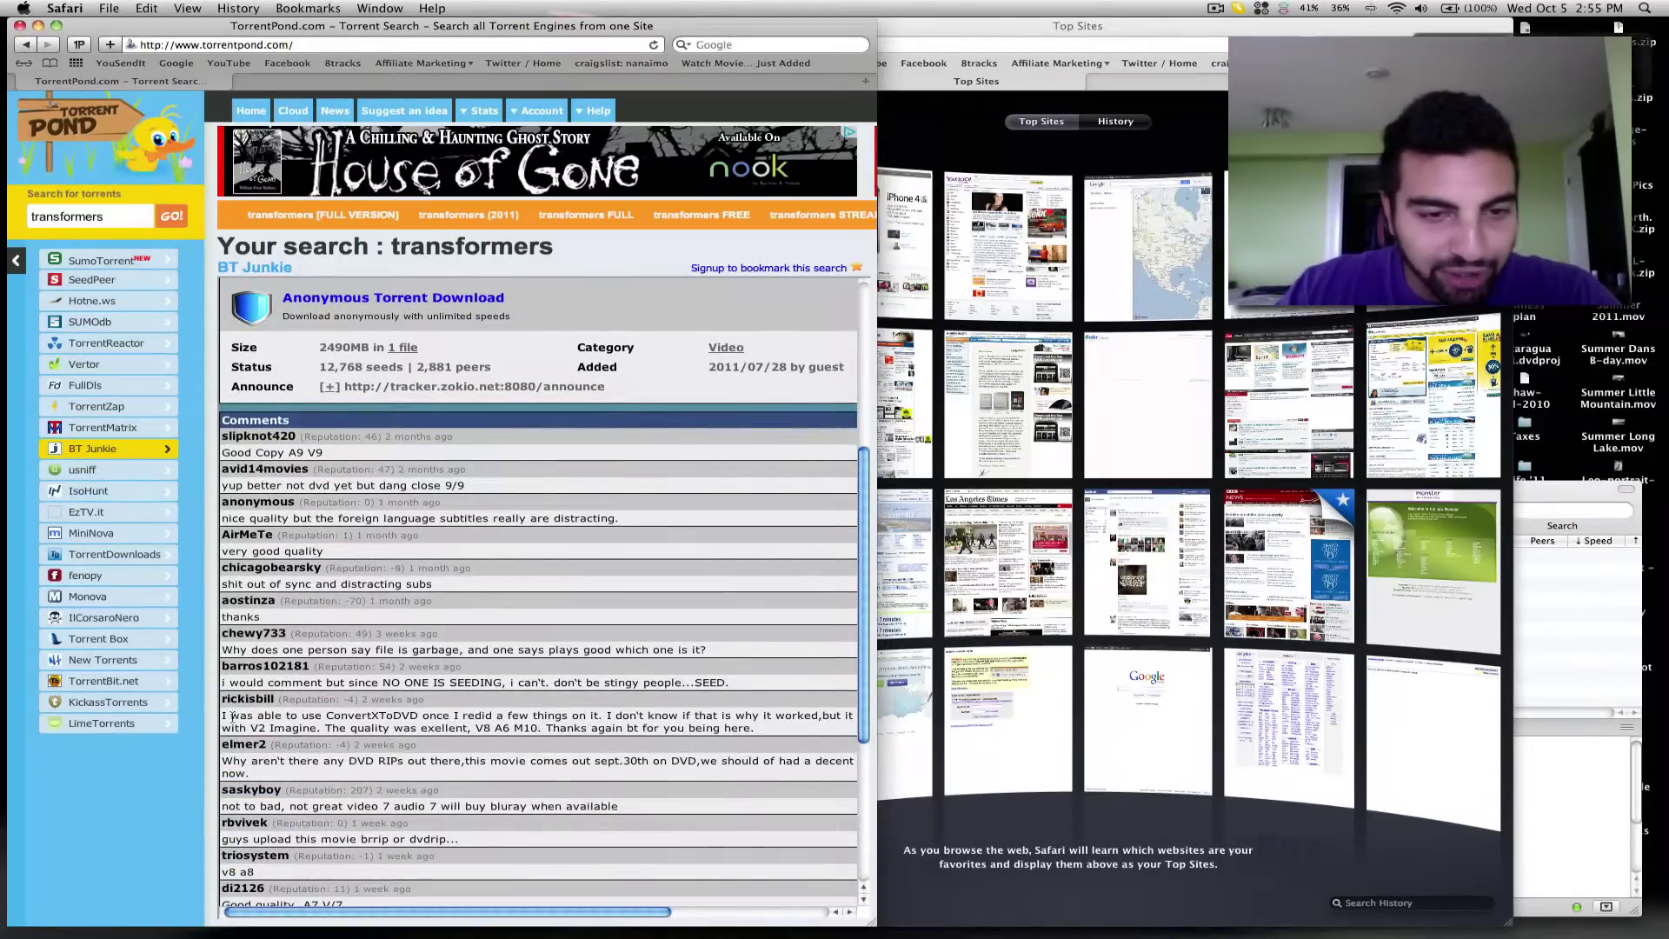
scroll(442, 722, "down", 1)
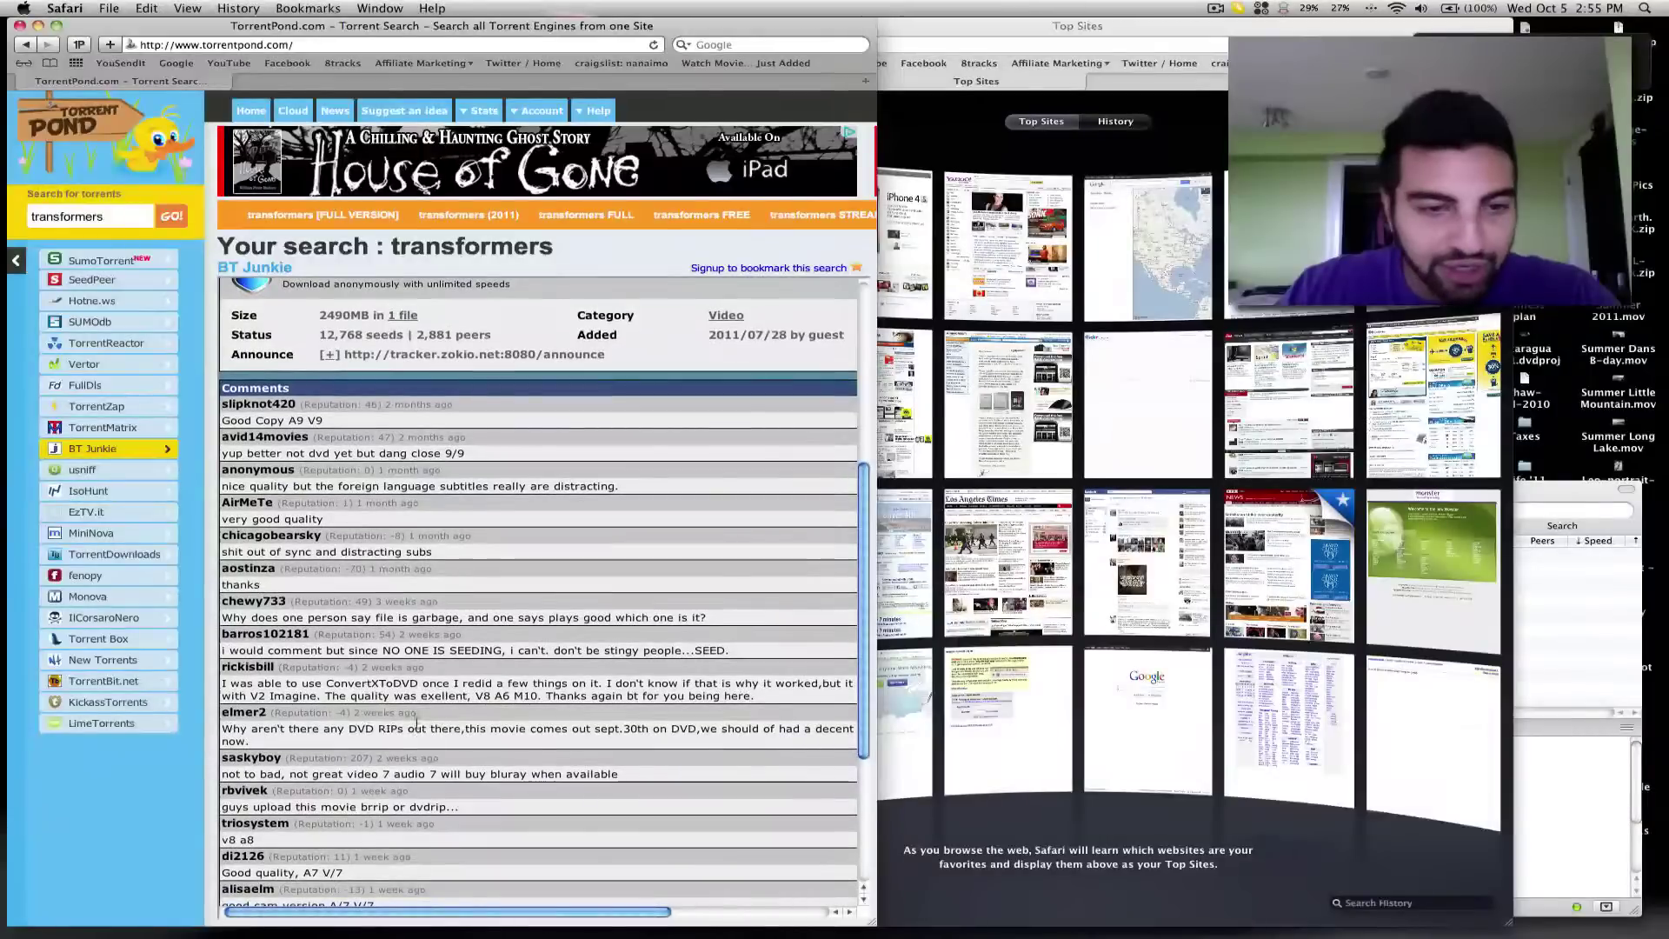
scroll(383, 743, "up", 9)
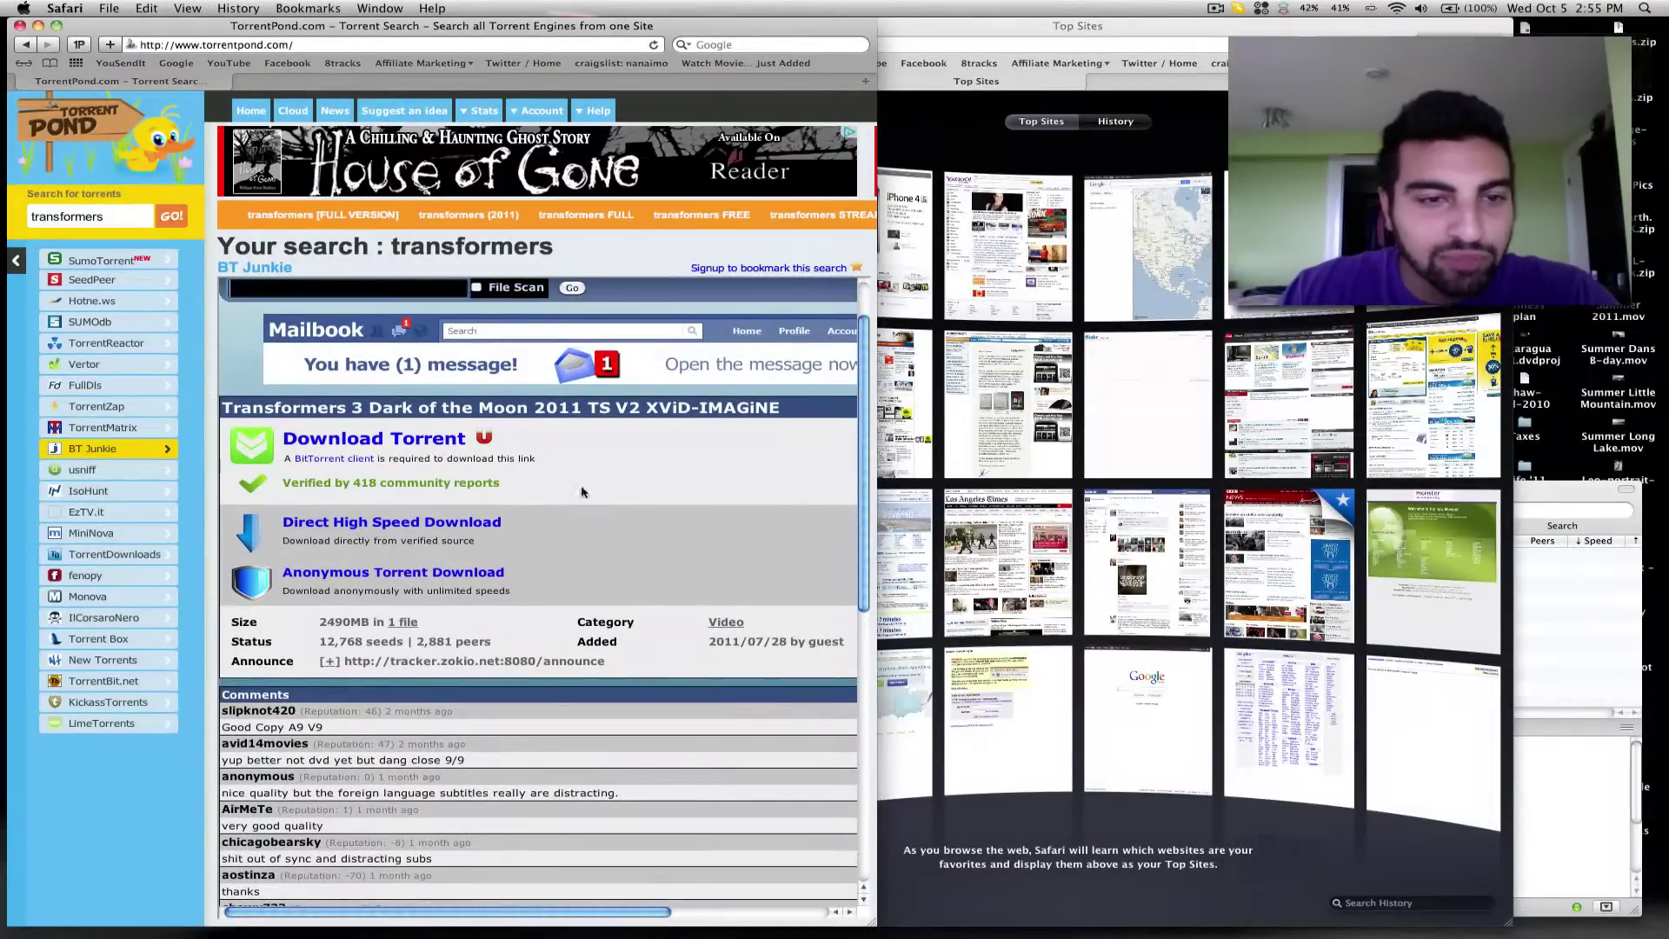
- Download the Transformers 3 Dark of the Moon .torrent file and open it from Safari's Downloads
left_click(325, 441)
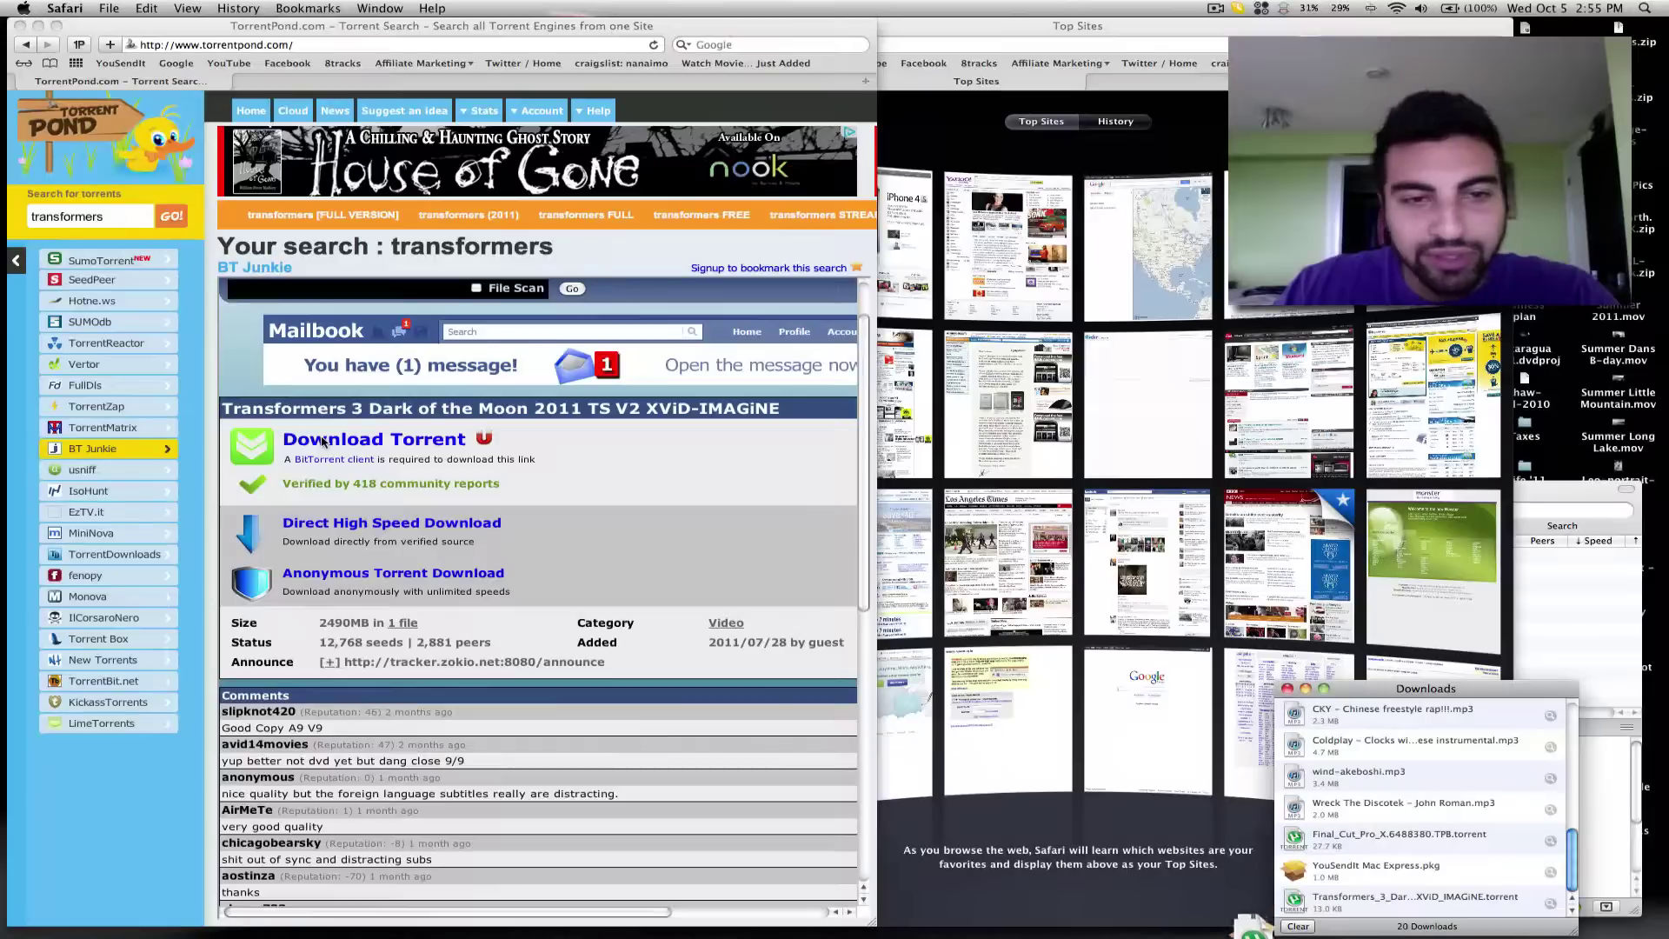
left_click(1301, 911)
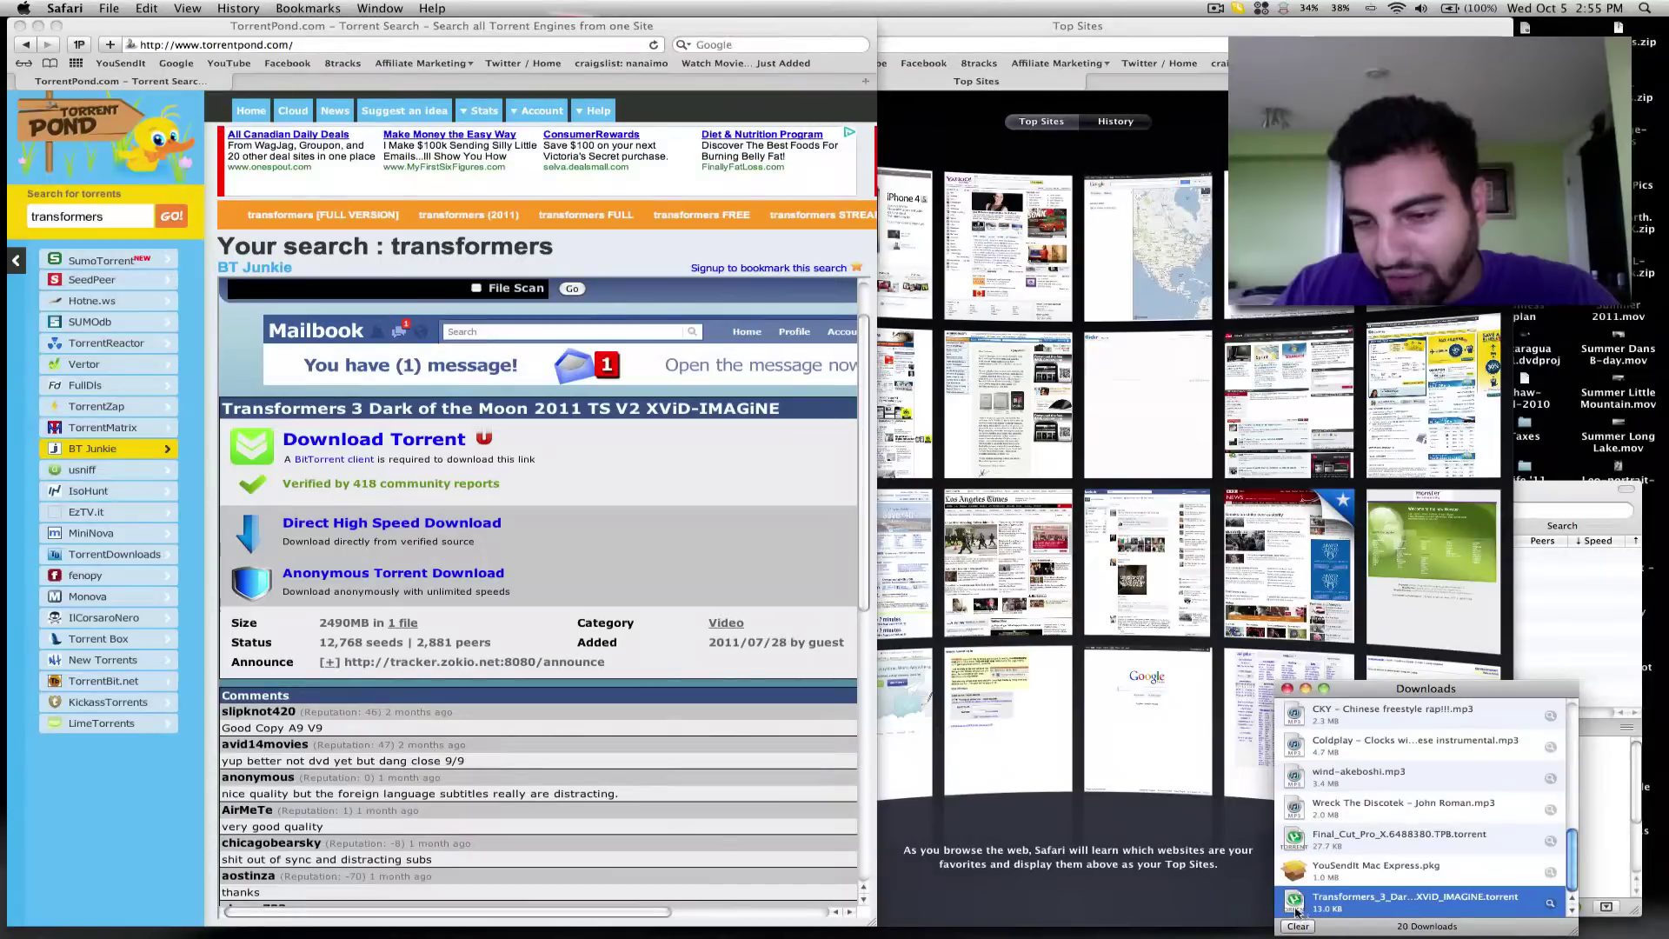
double_click(1351, 902)
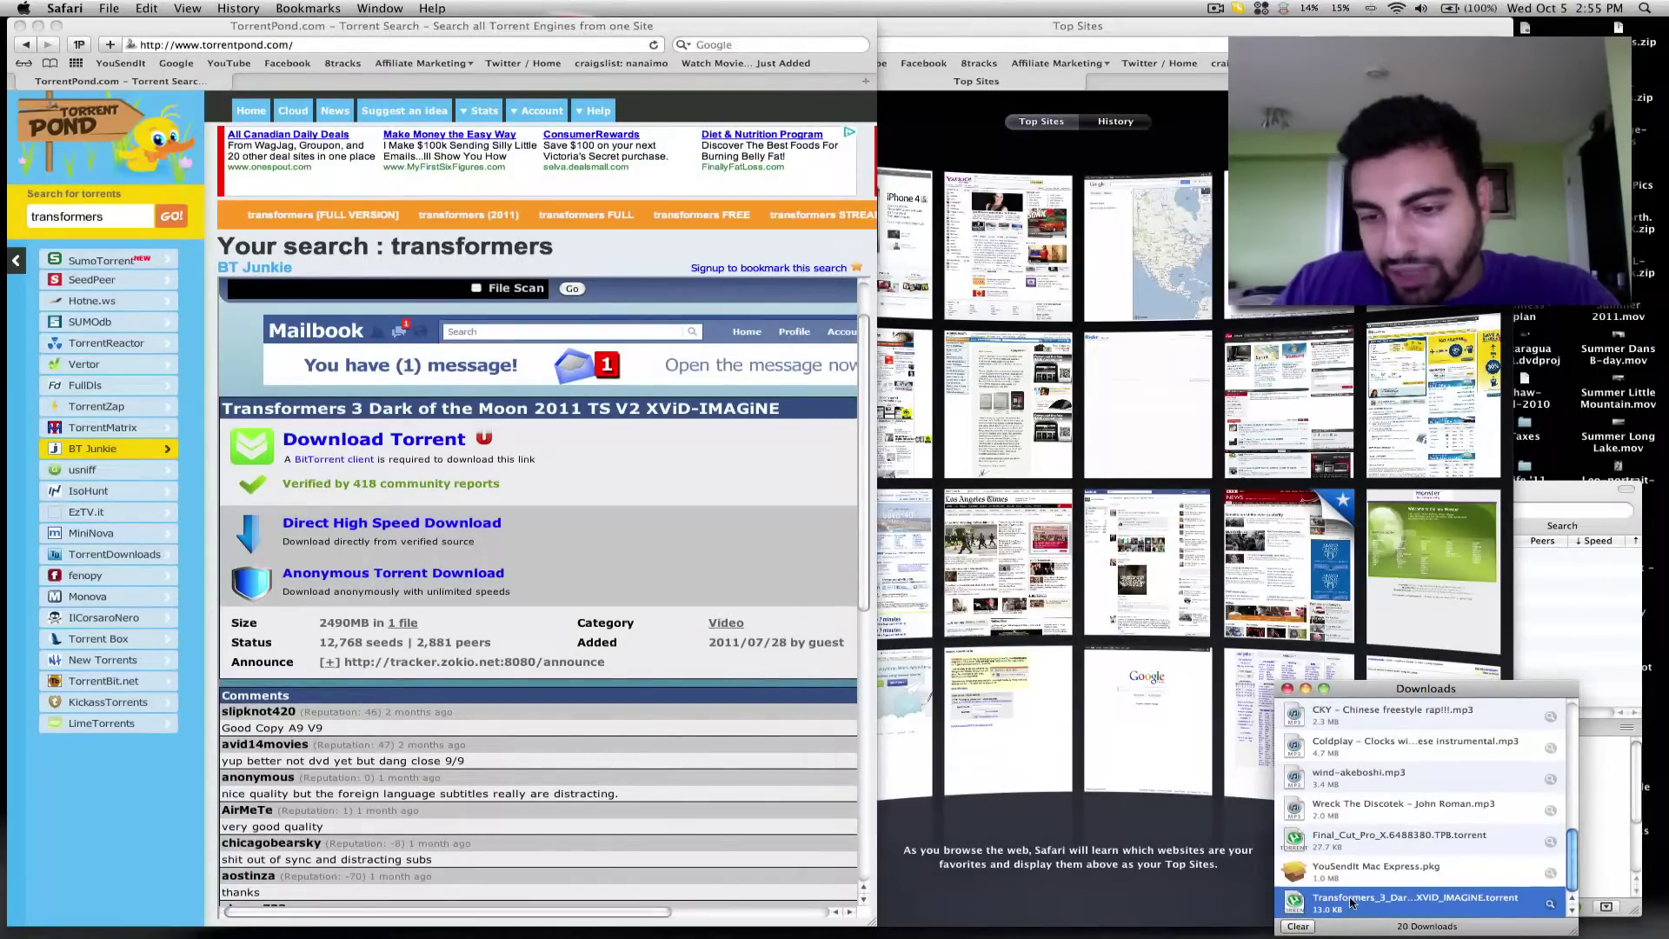
- Check the Transformers 3 torrent's transfer details in µTorrent and reposition its window
left_click_drag(1227, 513, 1008, 407)
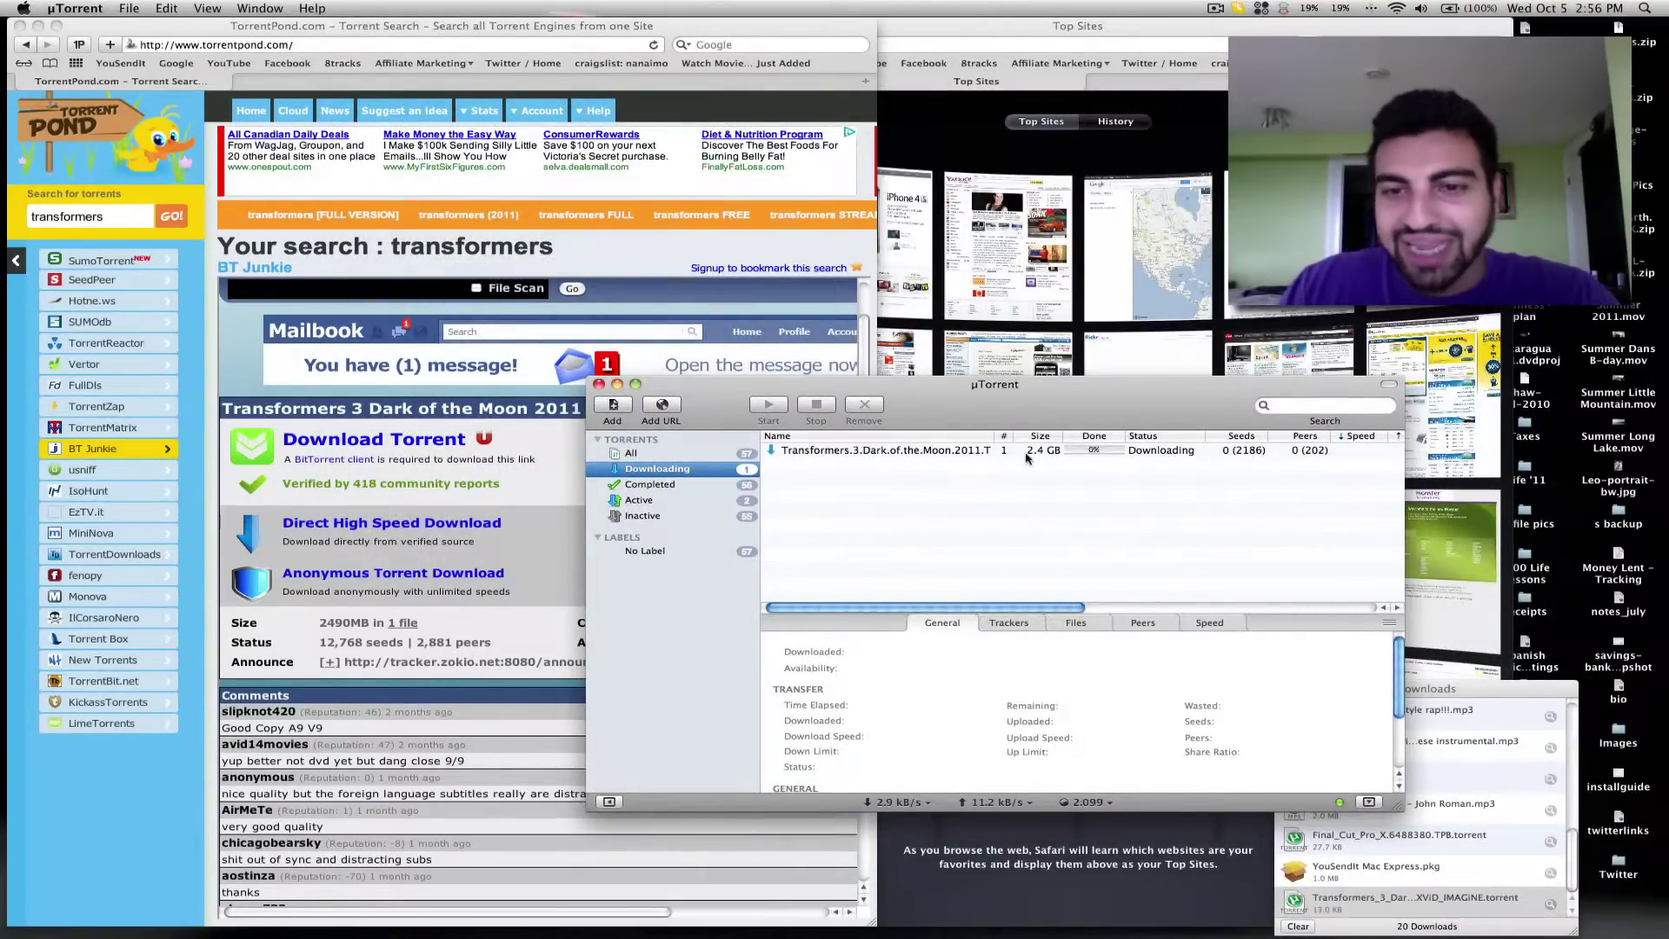
left_click(1169, 452)
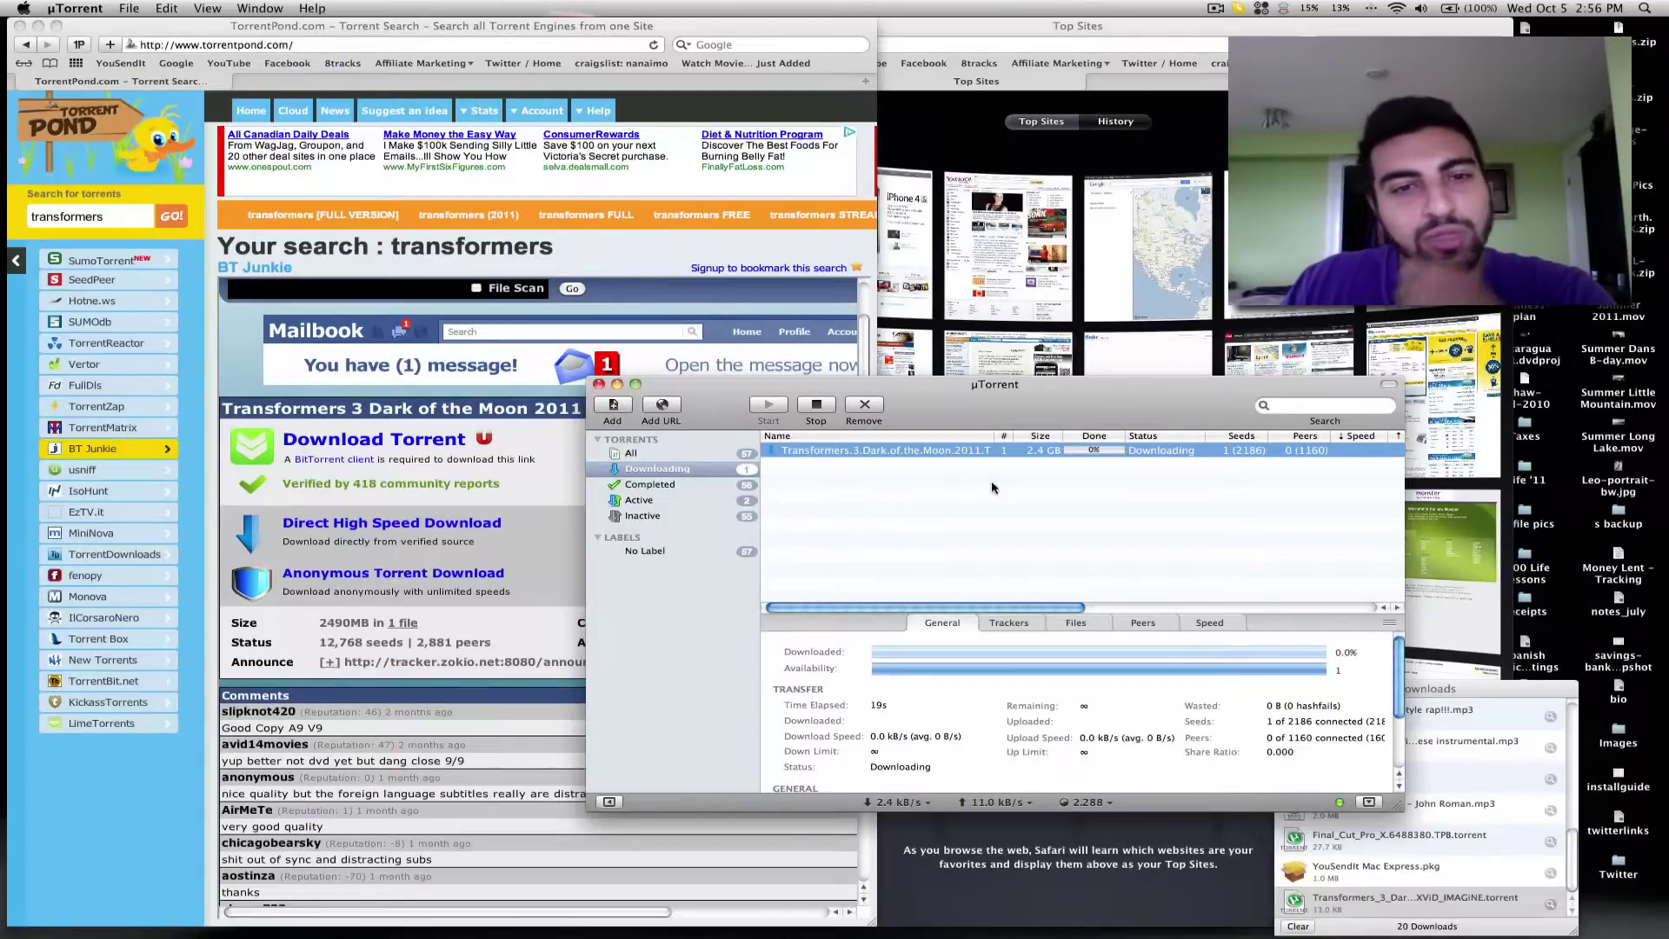
left_click_drag(953, 402, 973, 406)
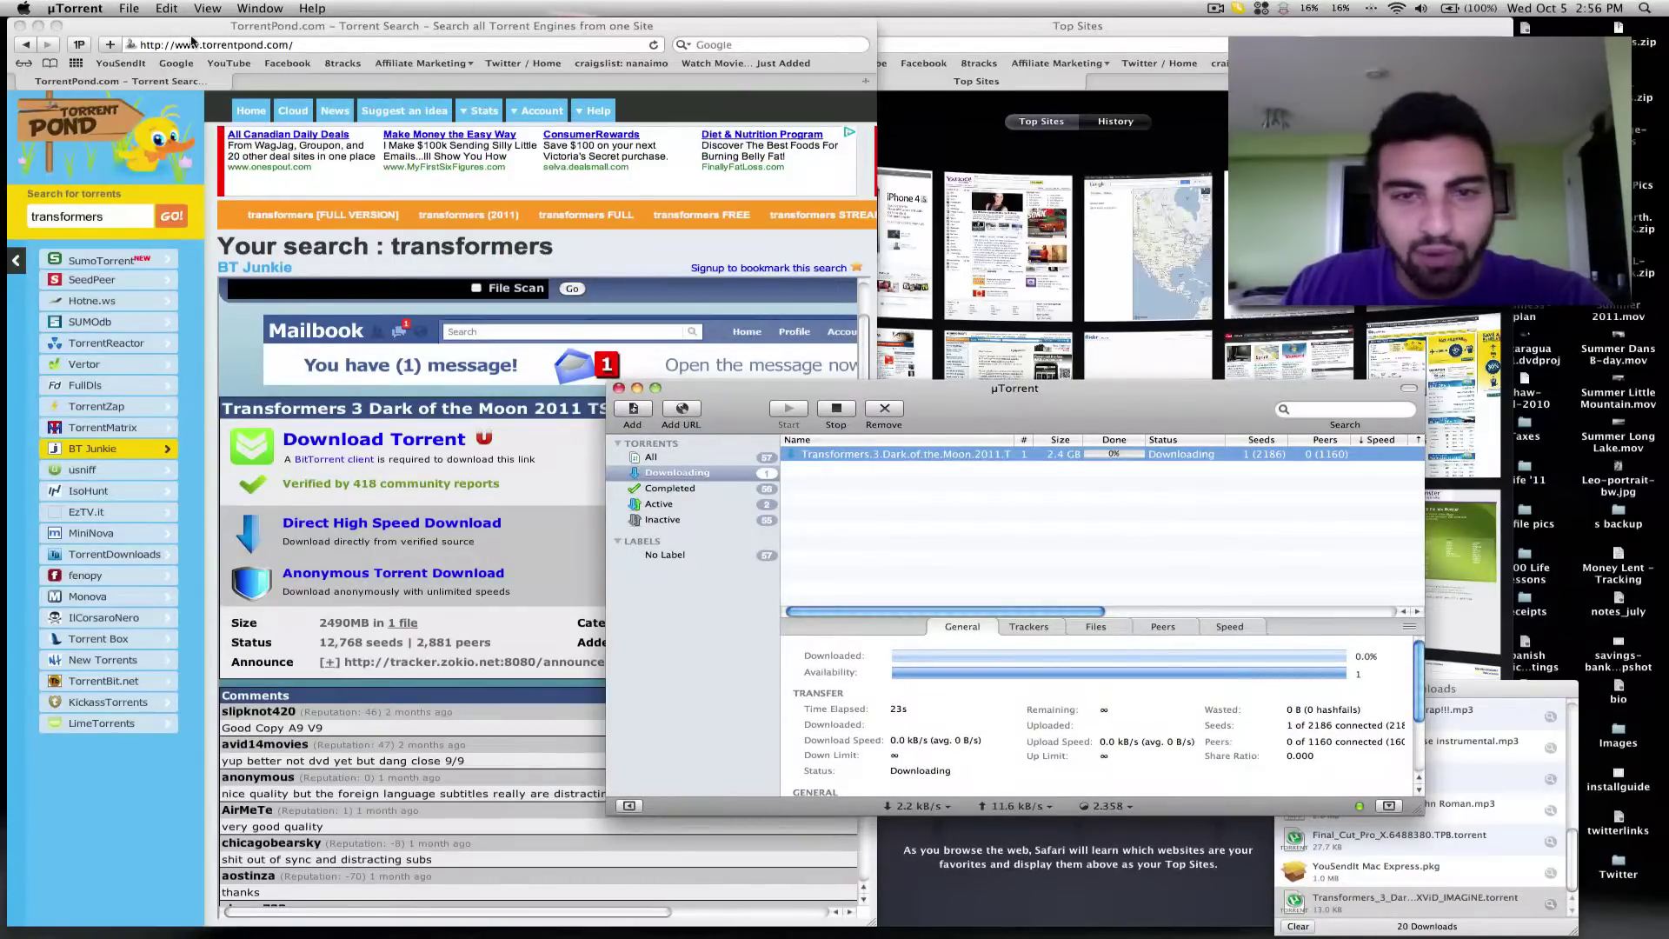
left_click(1058, 488)
left_click_drag(1044, 403, 1086, 428)
- Go to download.cnet.com, search for torrent, and scroll down to the uTorrent result
left_click(977, 43)
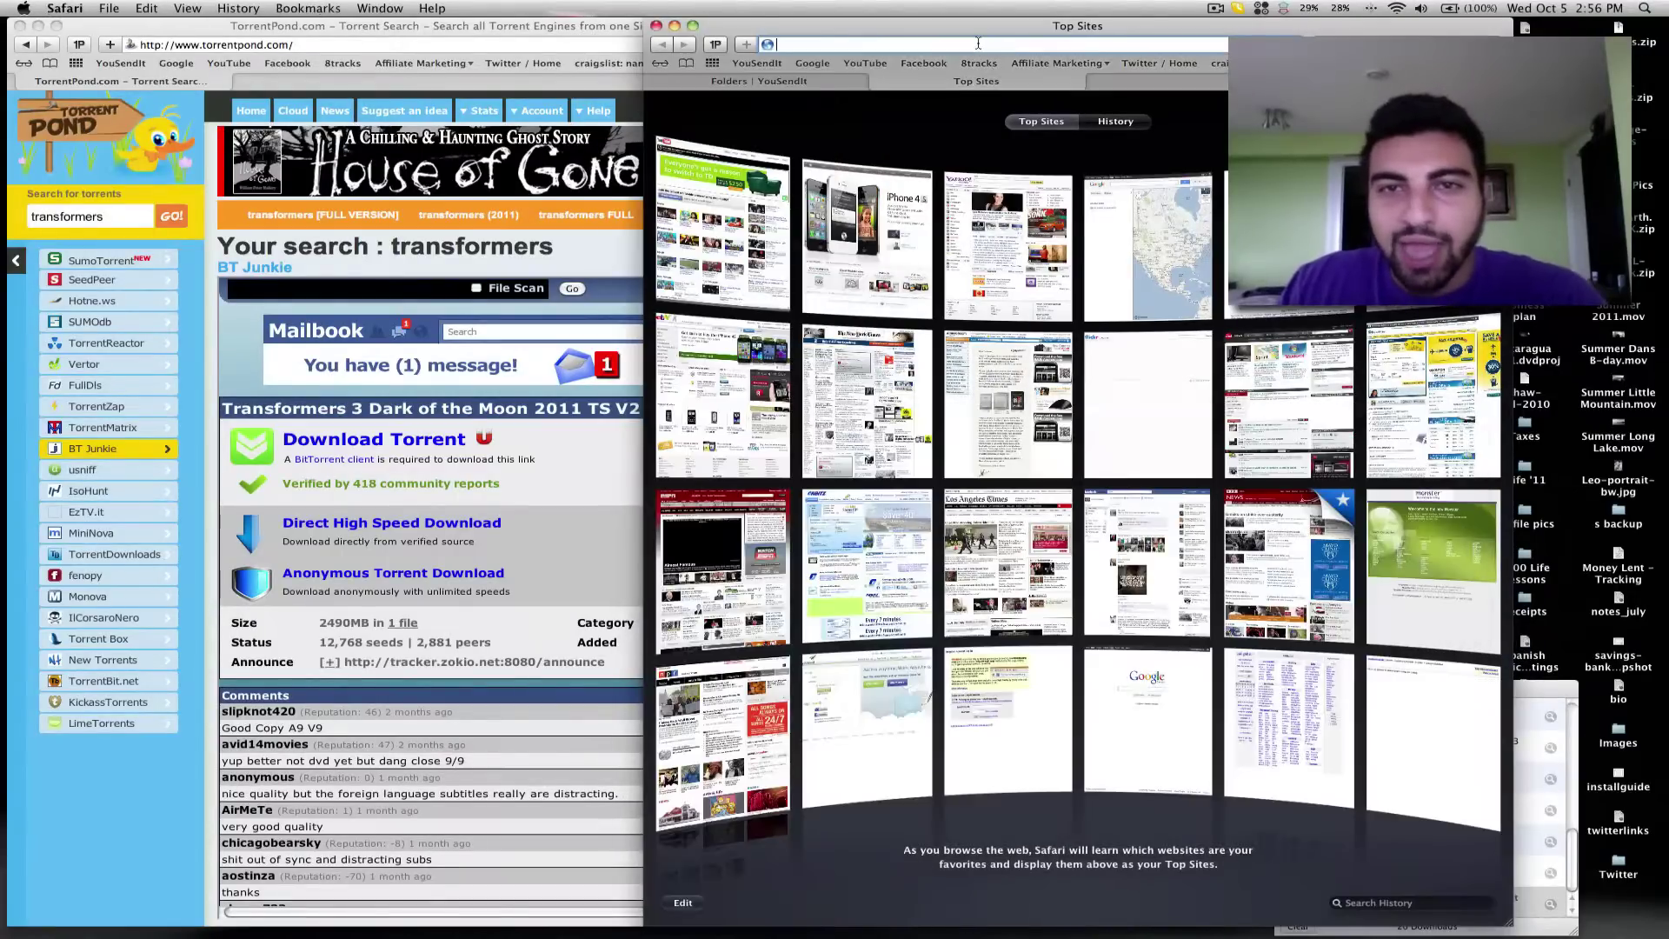
type("www.down")
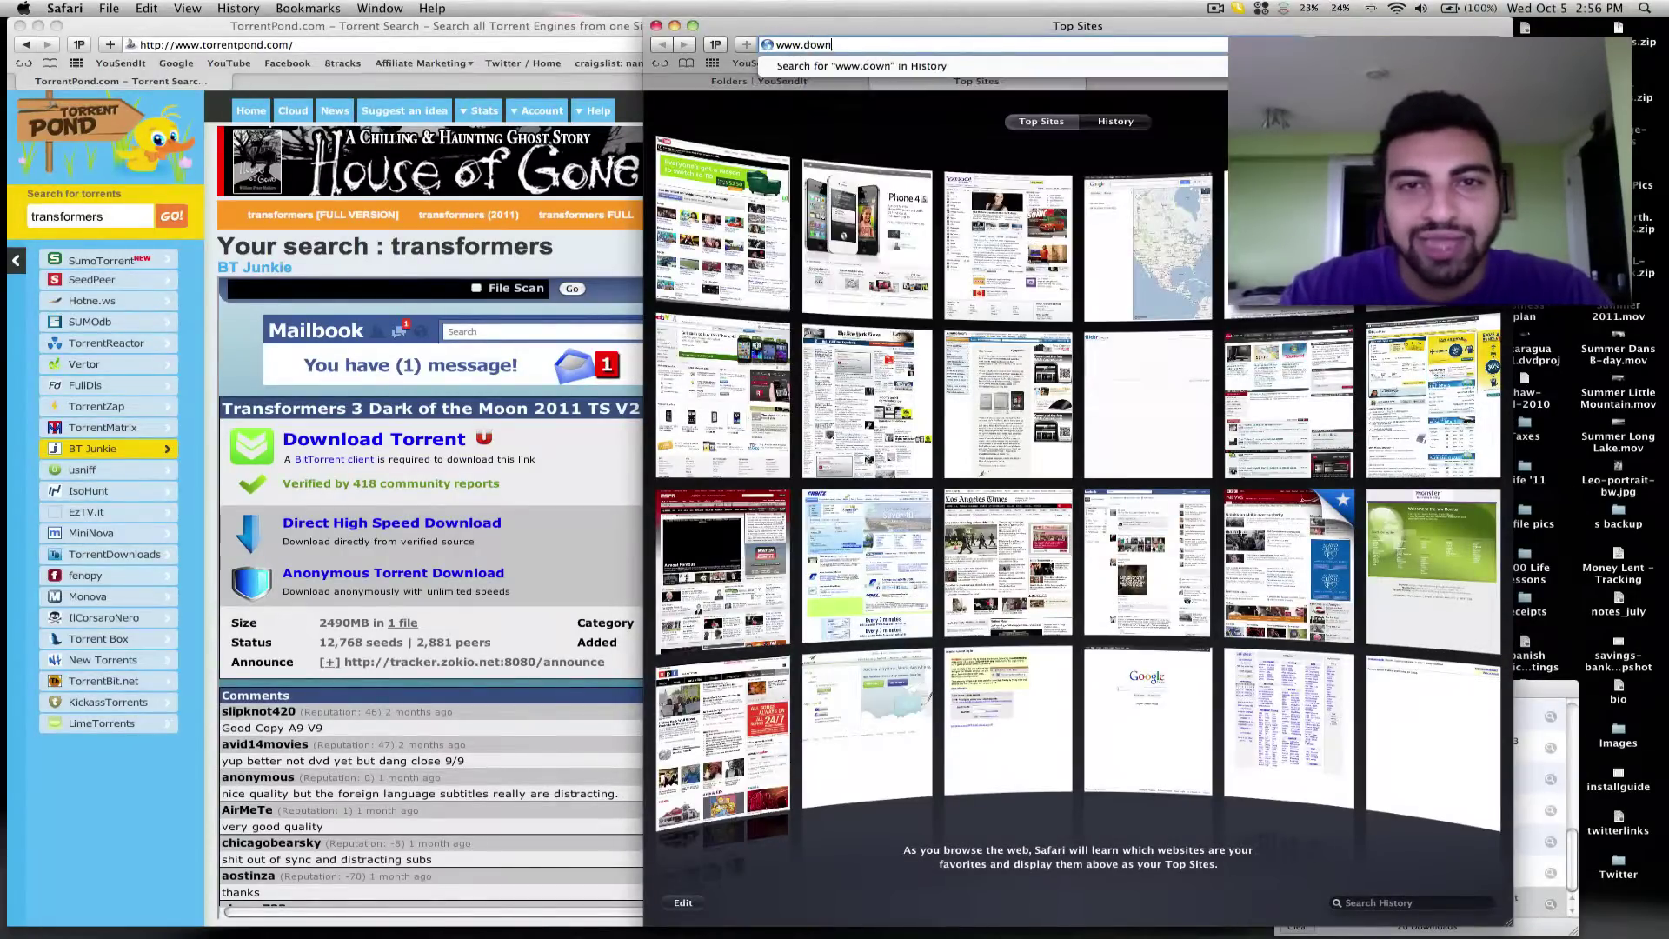
type("load.cnet")
key("Return")
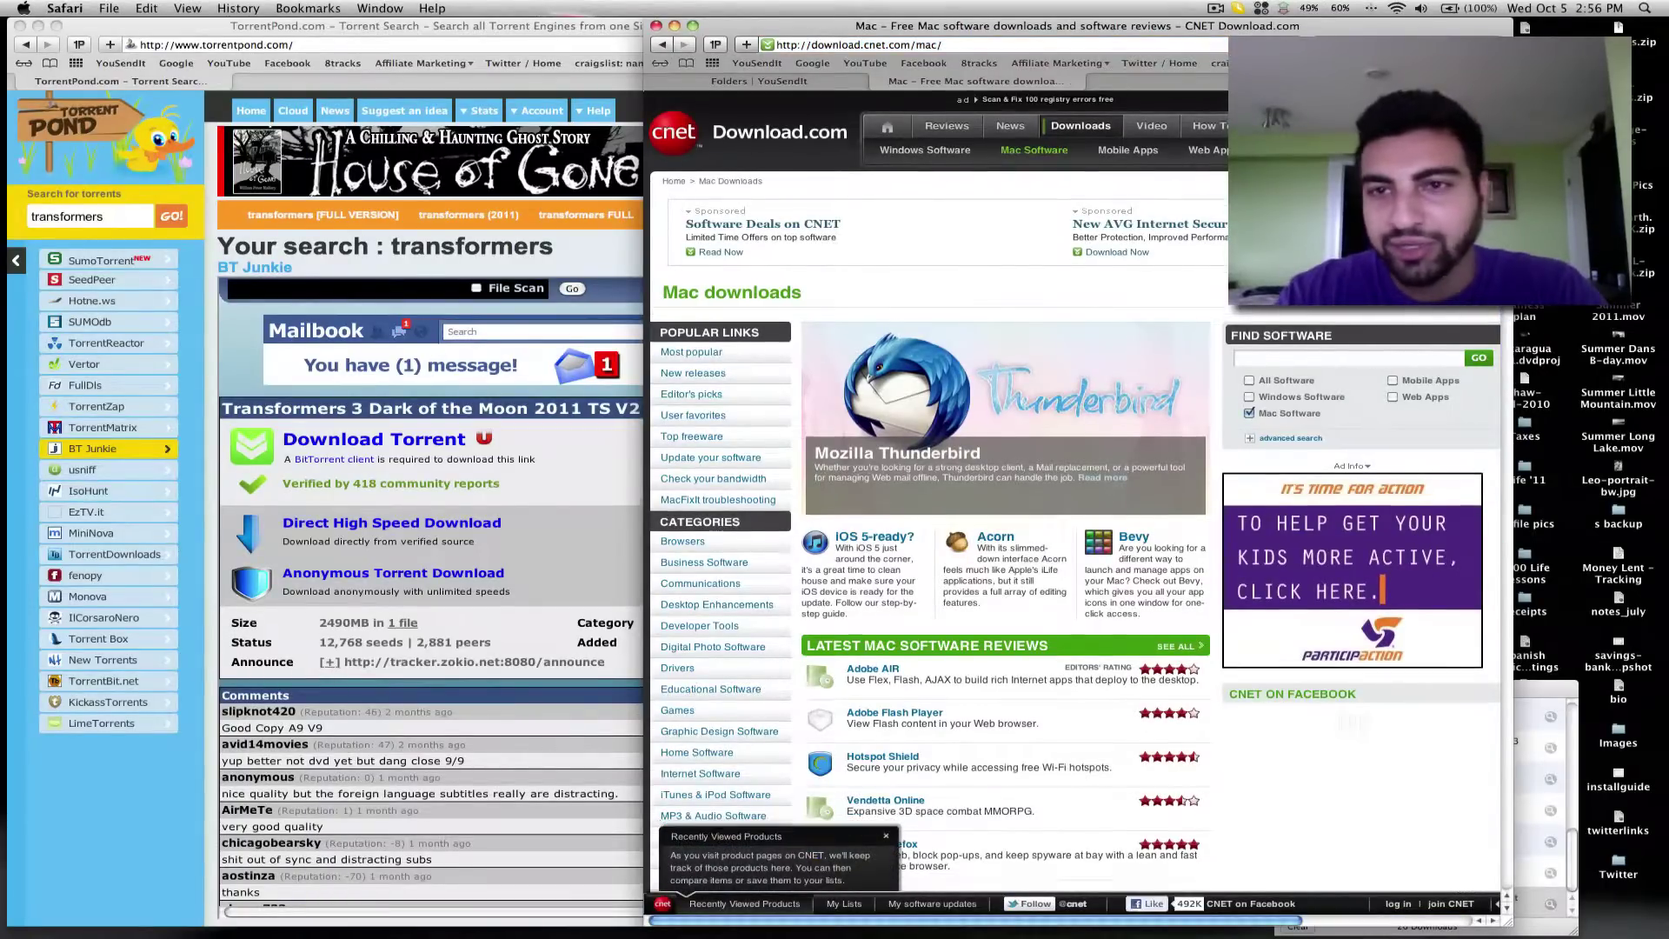
key("Return")
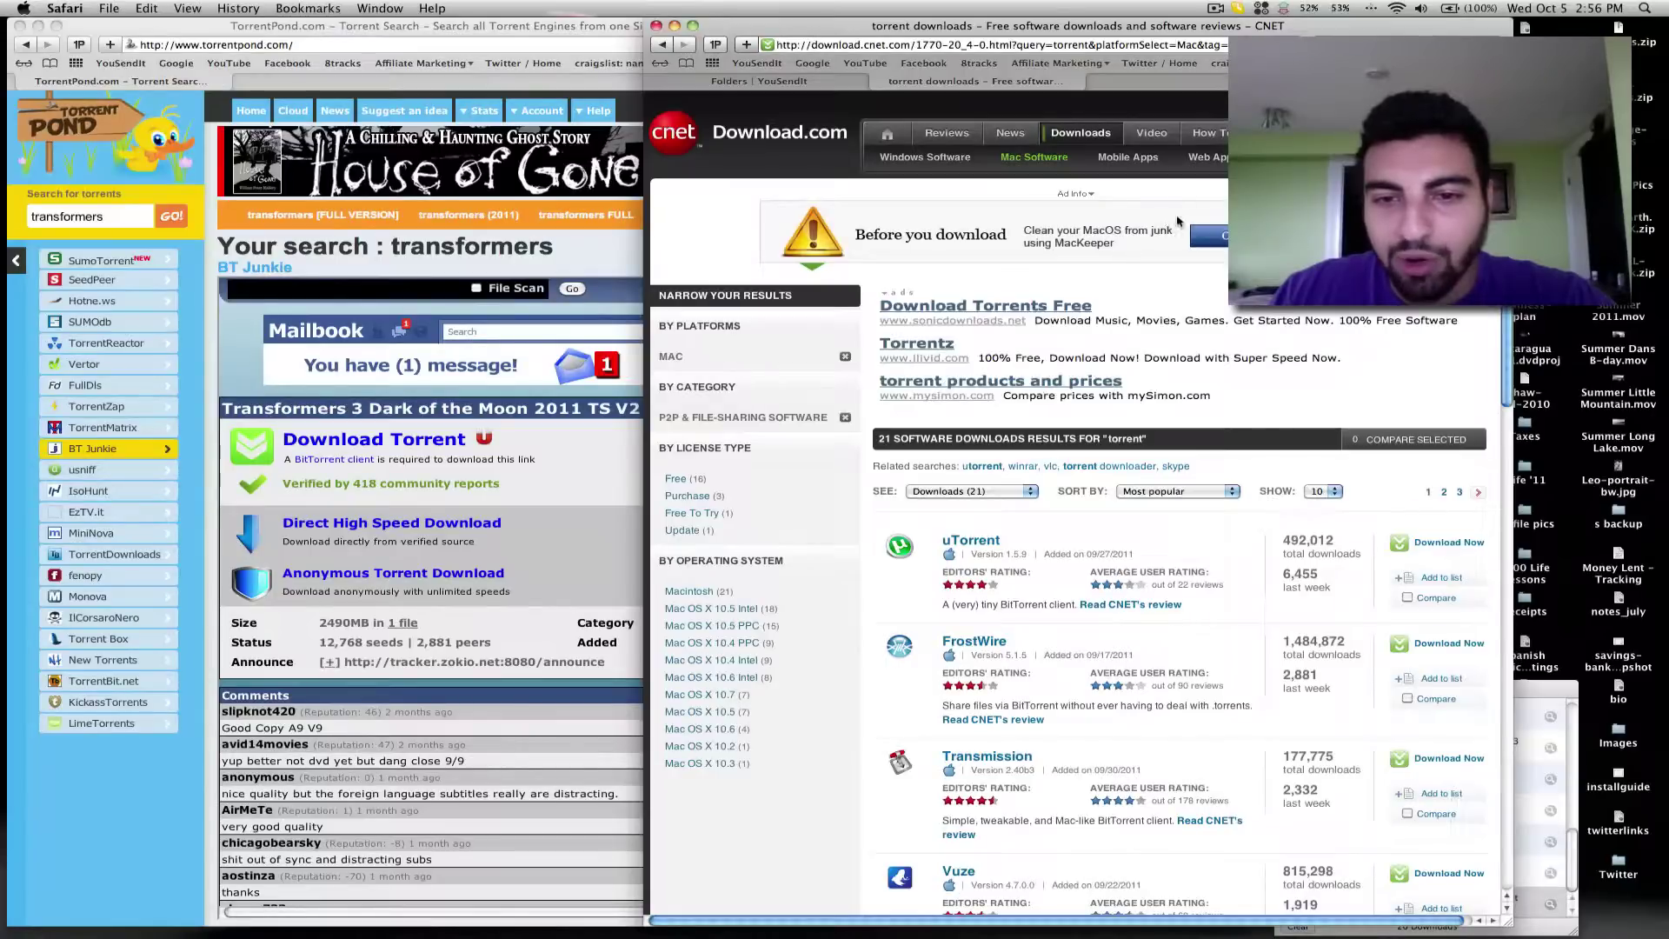
scroll(977, 610, "down", 1)
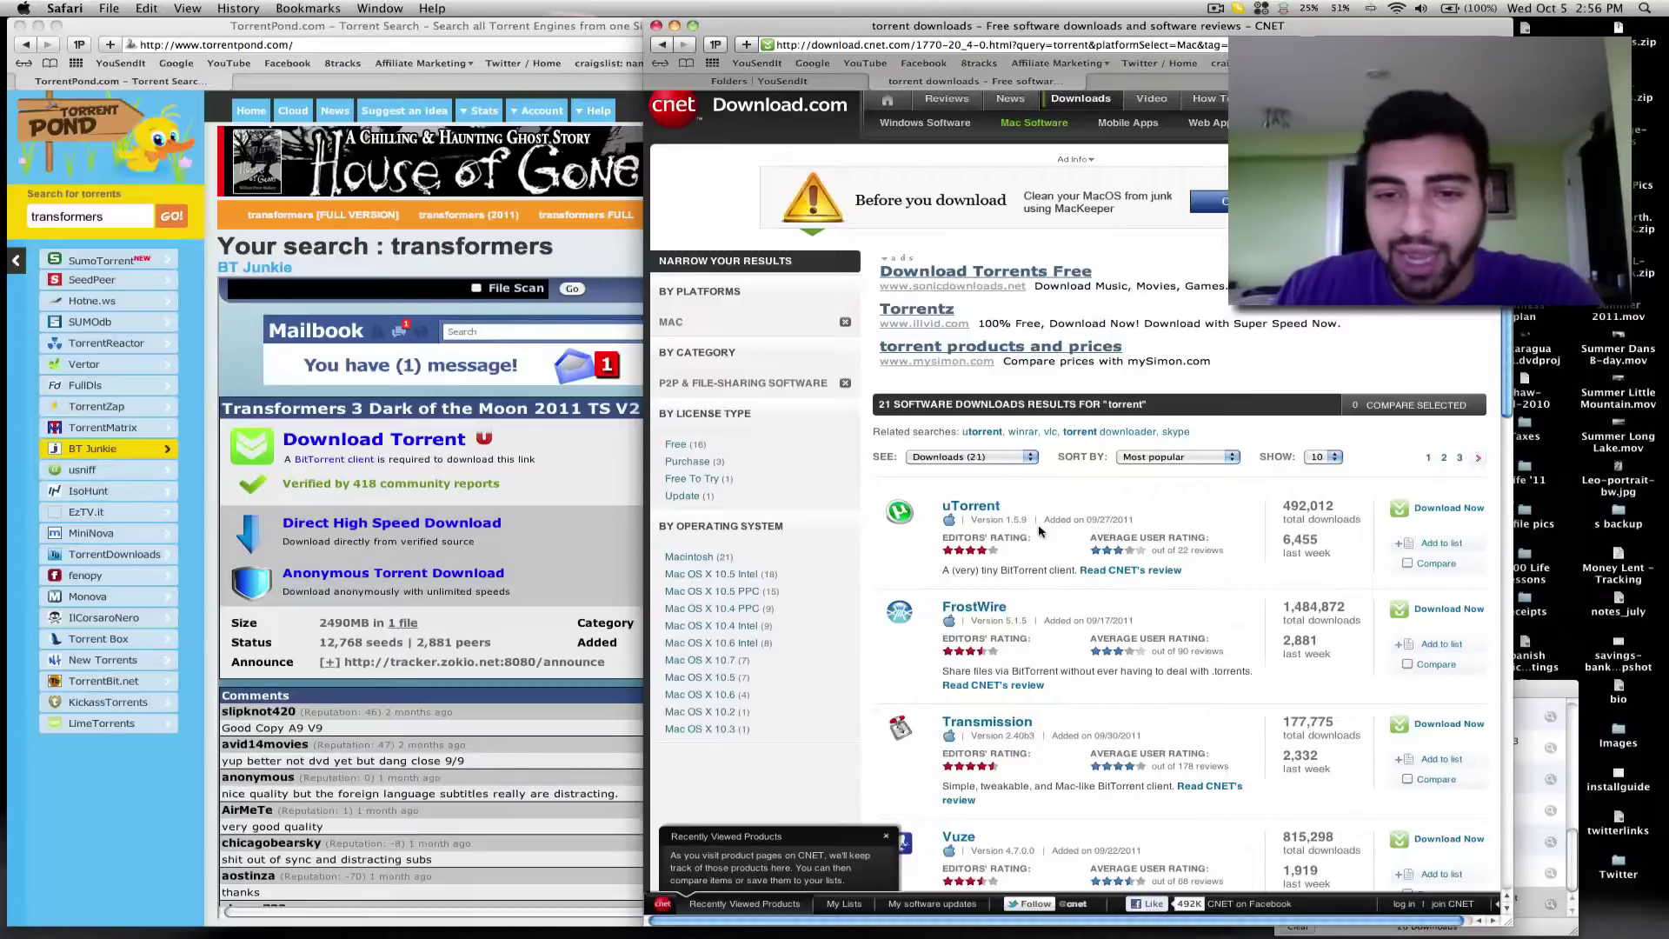
scroll(1008, 518, "down", 1)
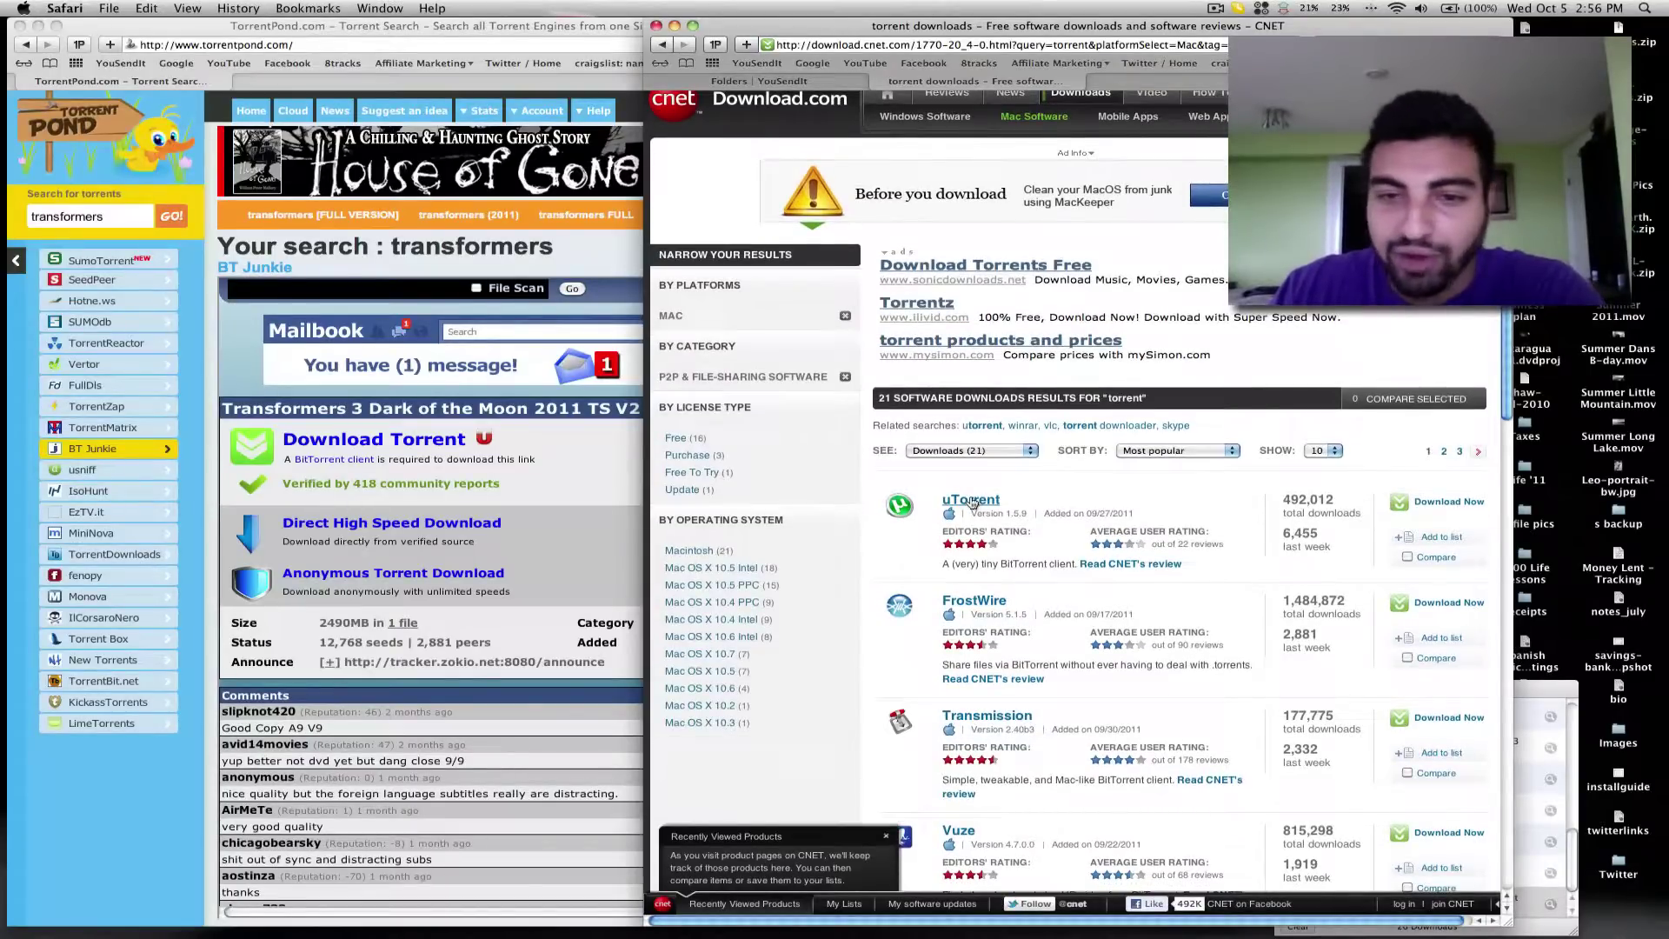
scroll(1047, 510, "down", 3)
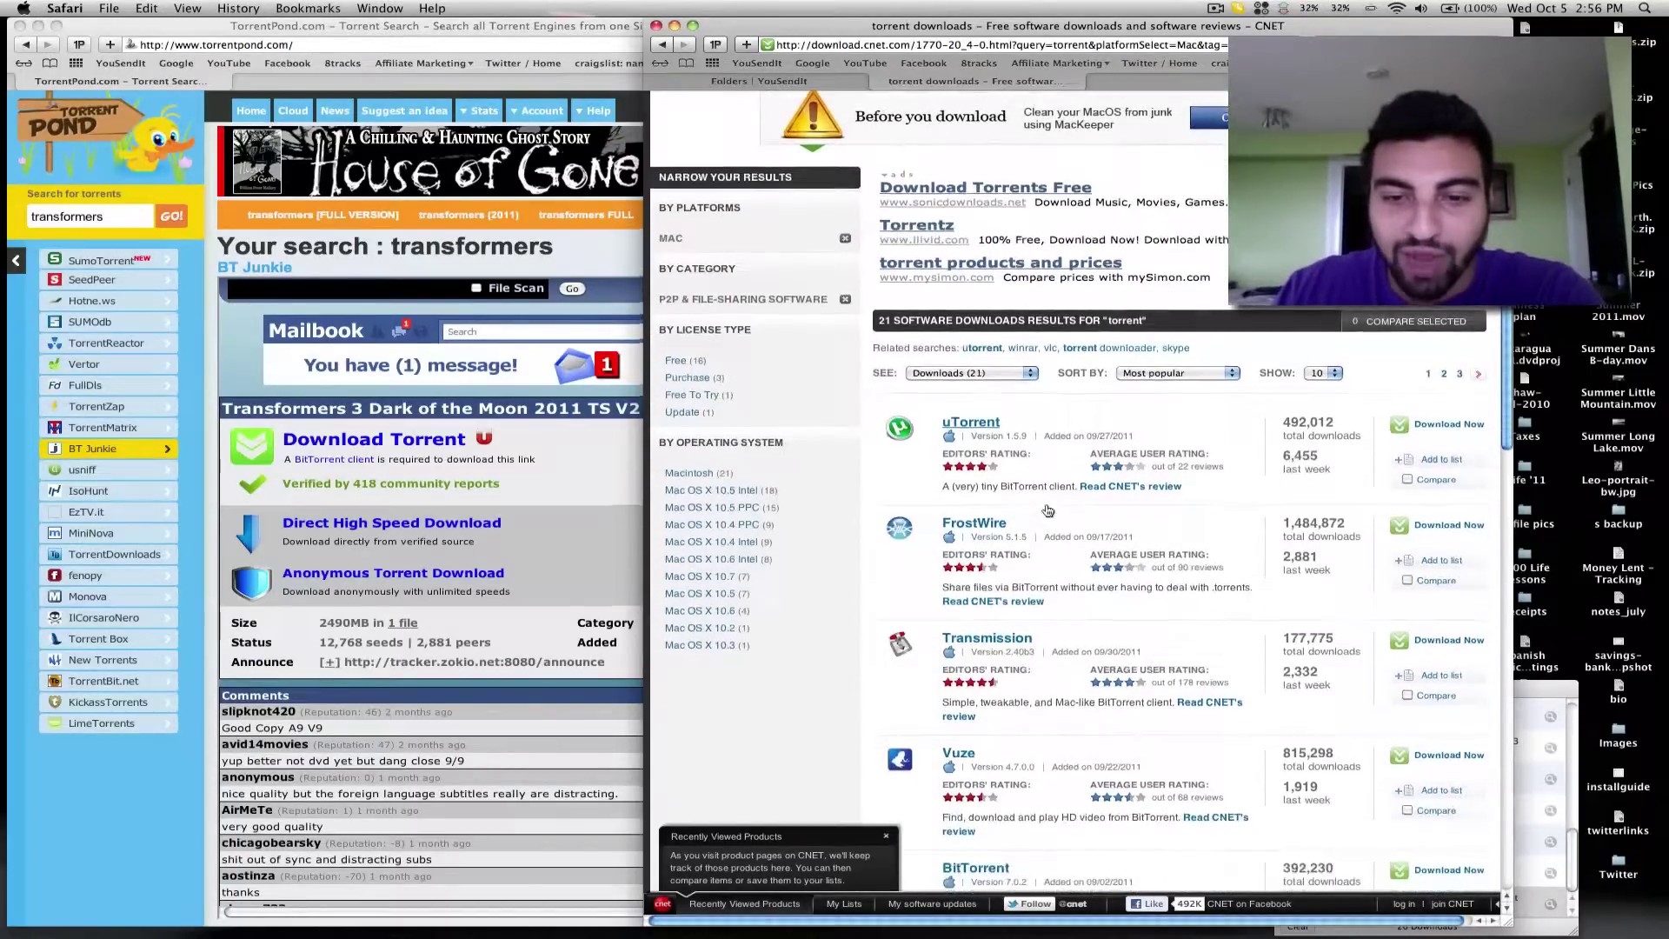